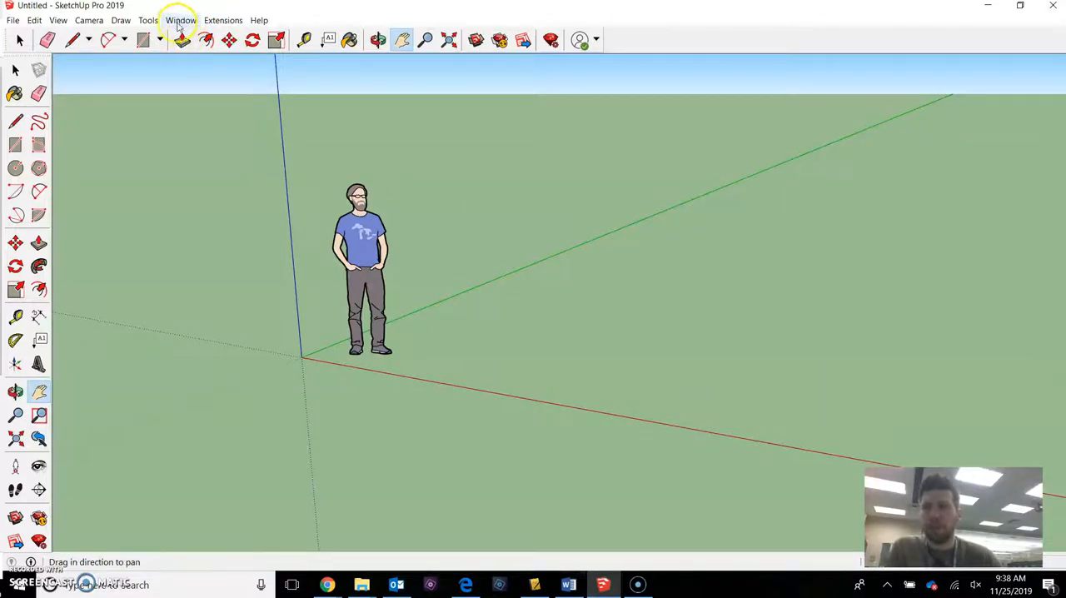
Reset all keyboard shortcuts to their defaults in the preferences and confirm.
{"action": "left_click", "coordinate": [181, 20]}
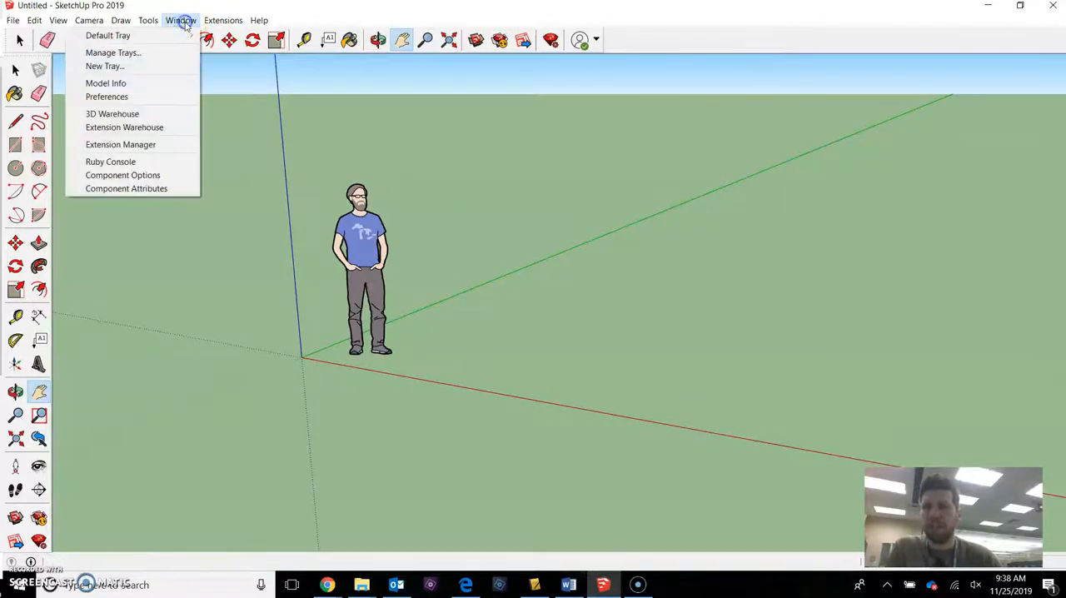
{"action": "left_click", "coordinate": [129, 97]}
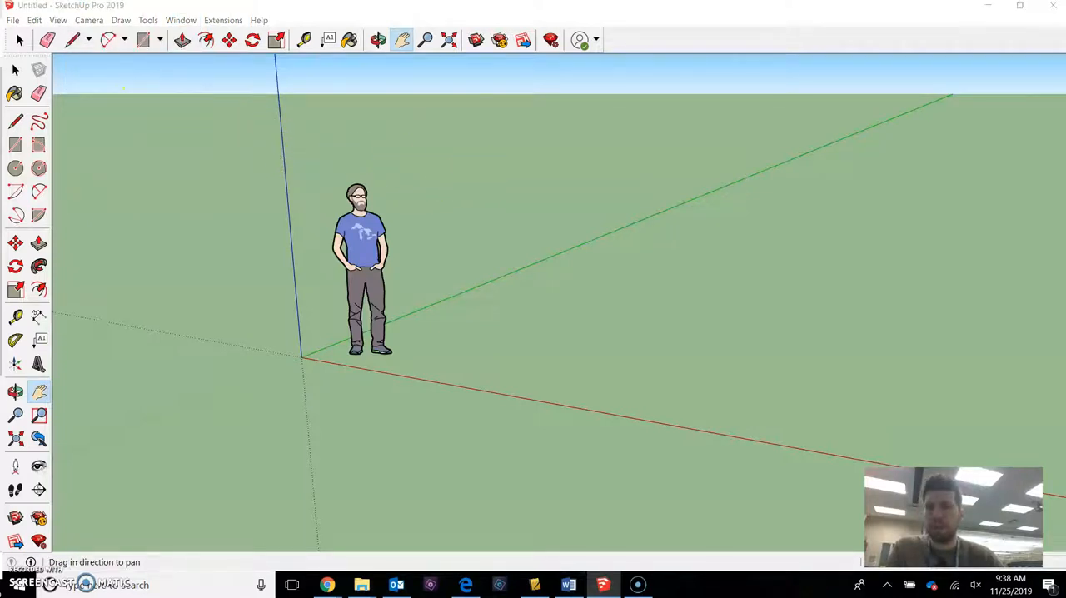
{"action": "left_click_drag", "start_coordinate": [441, 166], "coordinate": [763, 102]}
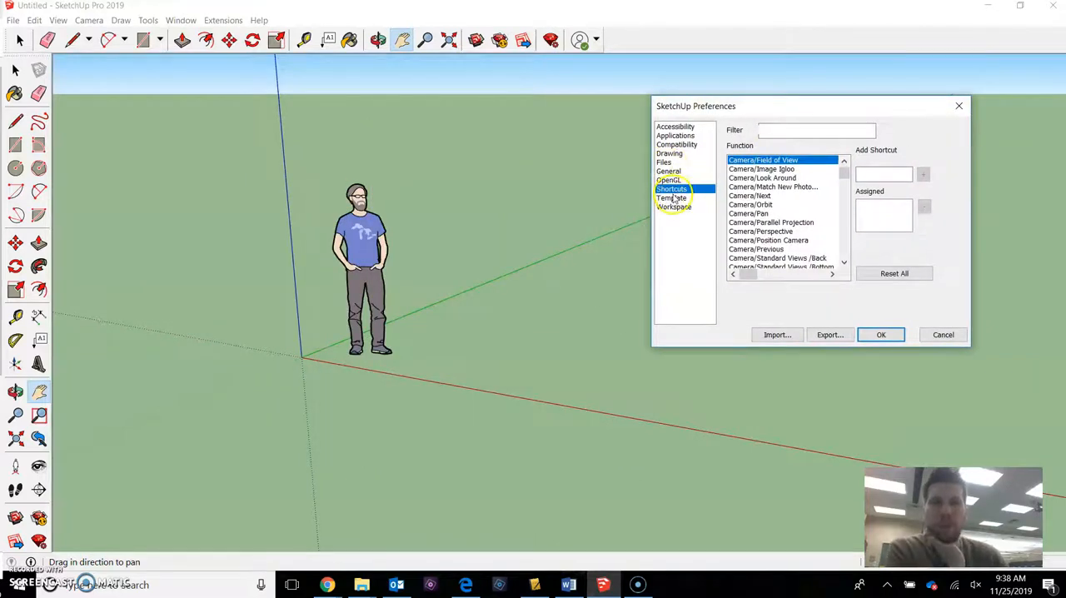
{"action": "left_click", "coordinate": [884, 272]}
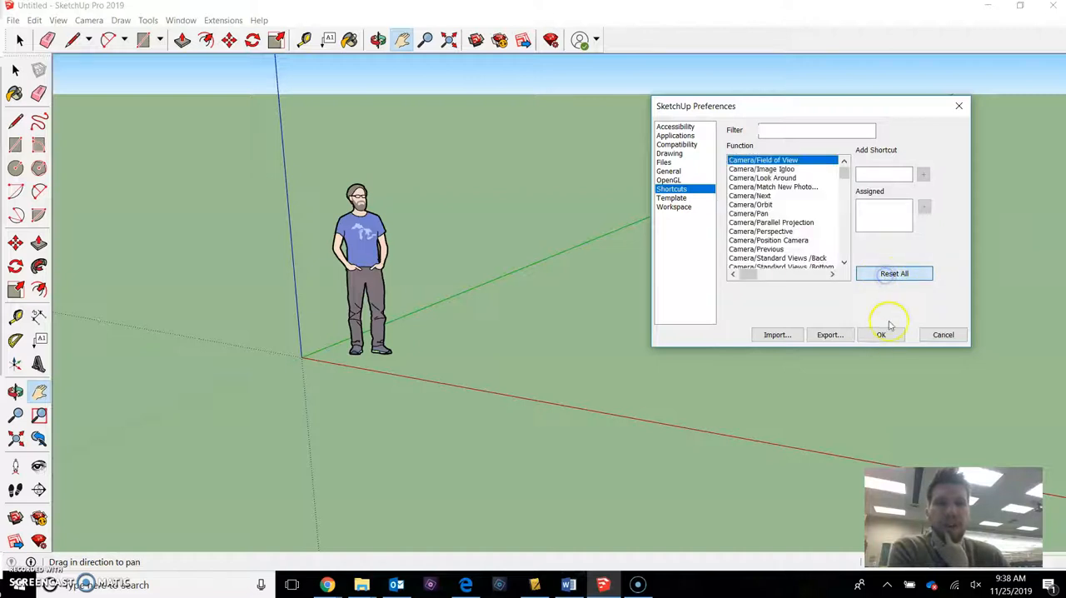
{"action": "left_click", "coordinate": [881, 334]}
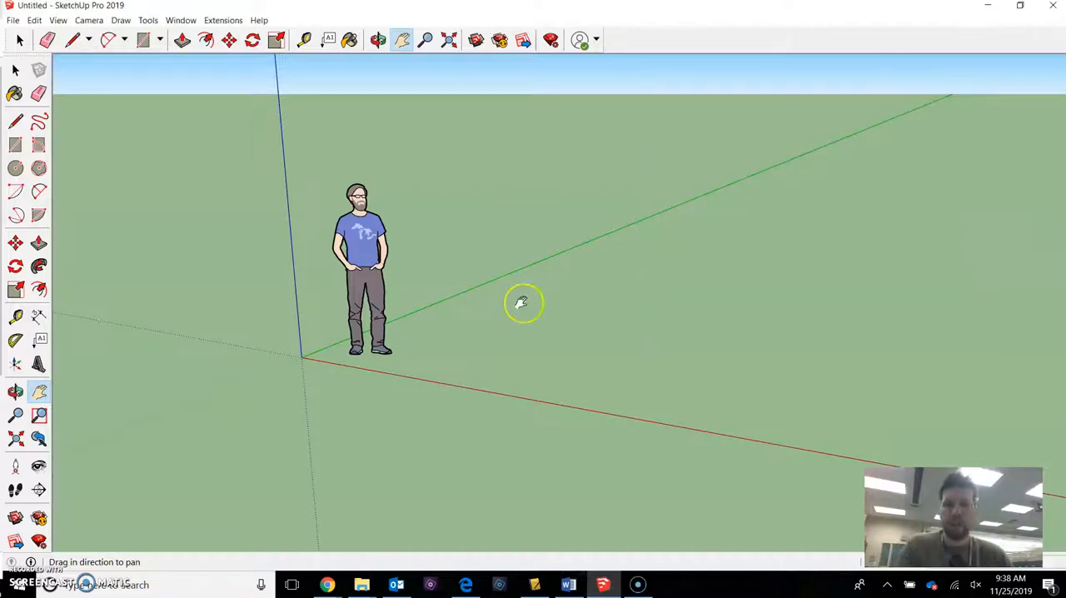
{"action": "key", "text": "r"}
{"action": "key", "text": "o"}
{"action": "key", "text": "p"}
{"action": "key", "text": "m"}
{"action": "key", "text": "f"}
{"action": "key", "text": "r"}
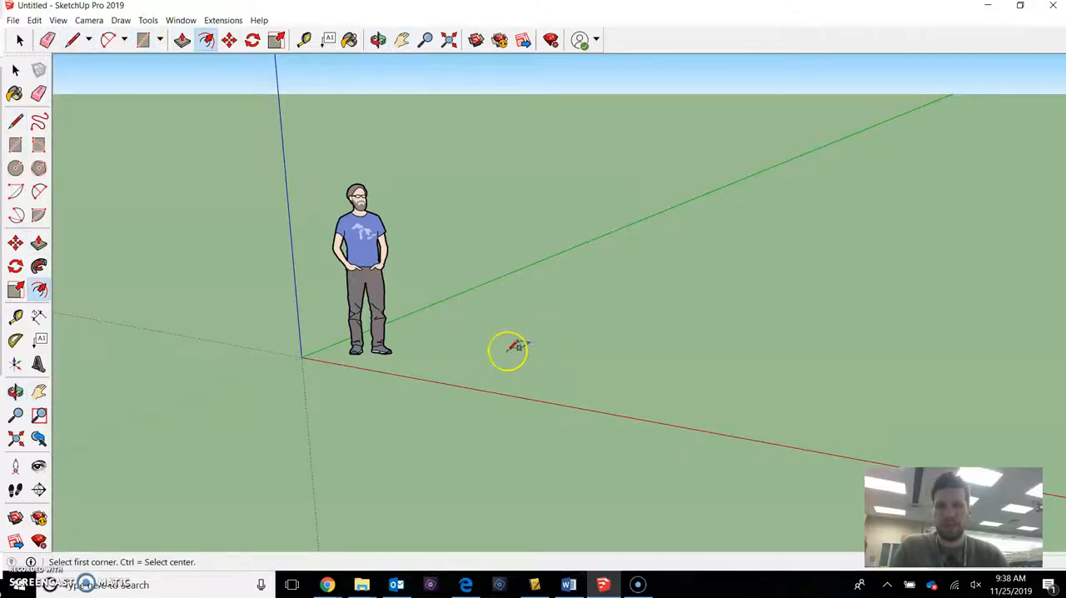
{"action": "key", "text": "h"}
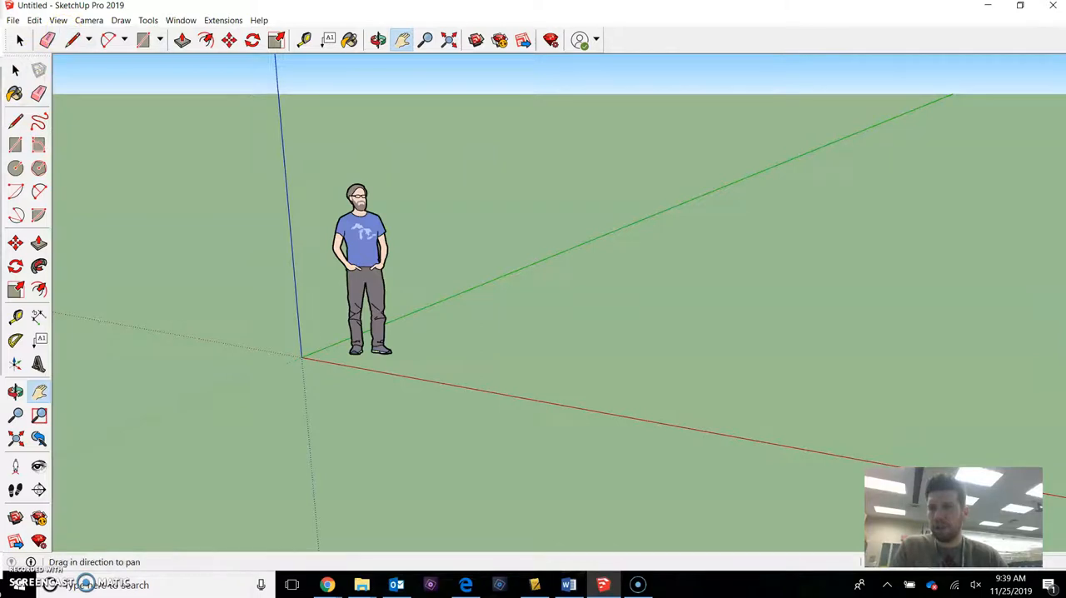
Hide and show the Large Tool Set toolbar again, leaving it enabled alongside Getting Started.
{"action": "left_click", "coordinate": [60, 21]}
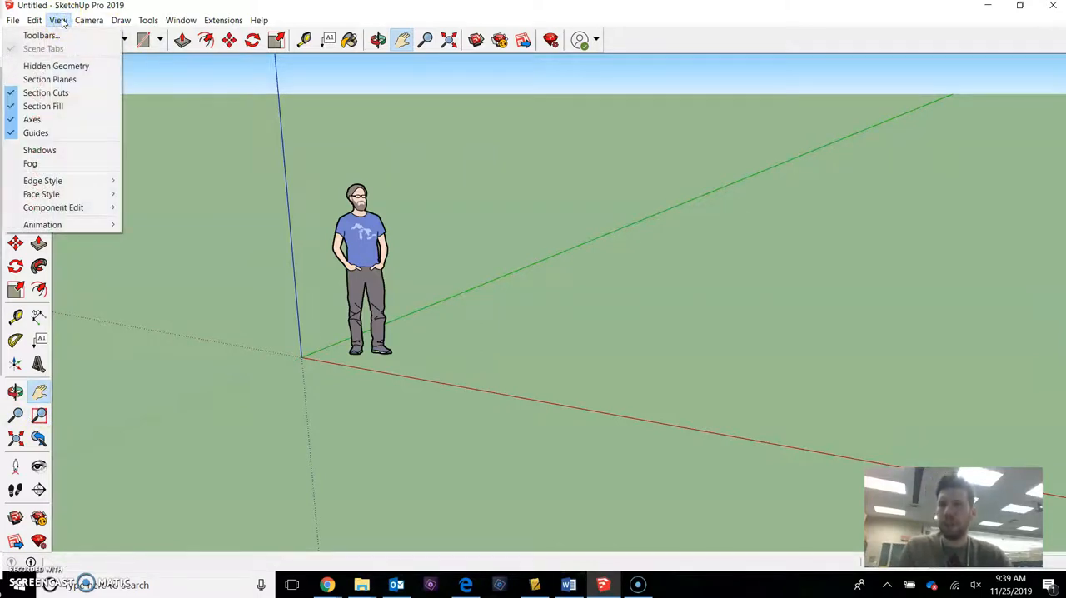
{"action": "left_click", "coordinate": [43, 36]}
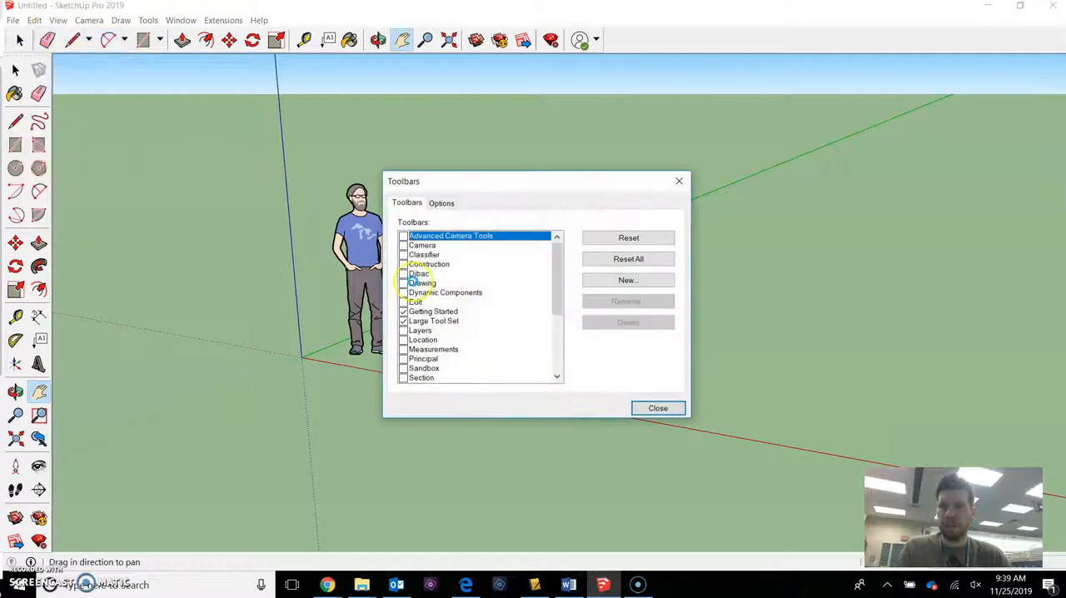
{"action": "left_click_drag", "start_coordinate": [490, 179], "coordinate": [646, 109]}
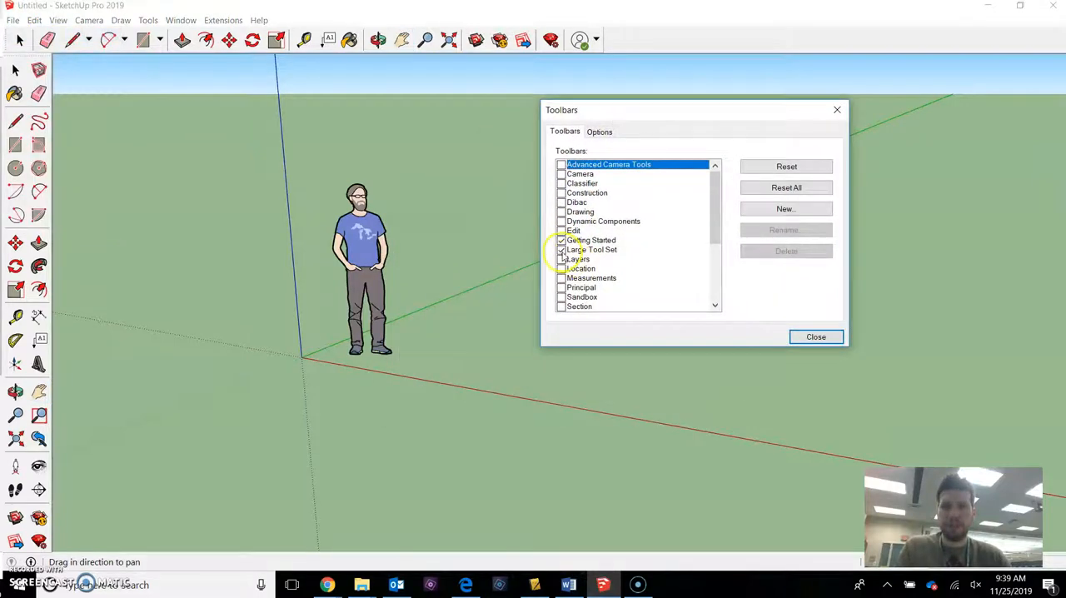
{"action": "left_click", "coordinate": [561, 250]}
{"action": "left_click", "coordinate": [561, 250]}
{"action": "left_click", "coordinate": [561, 249]}
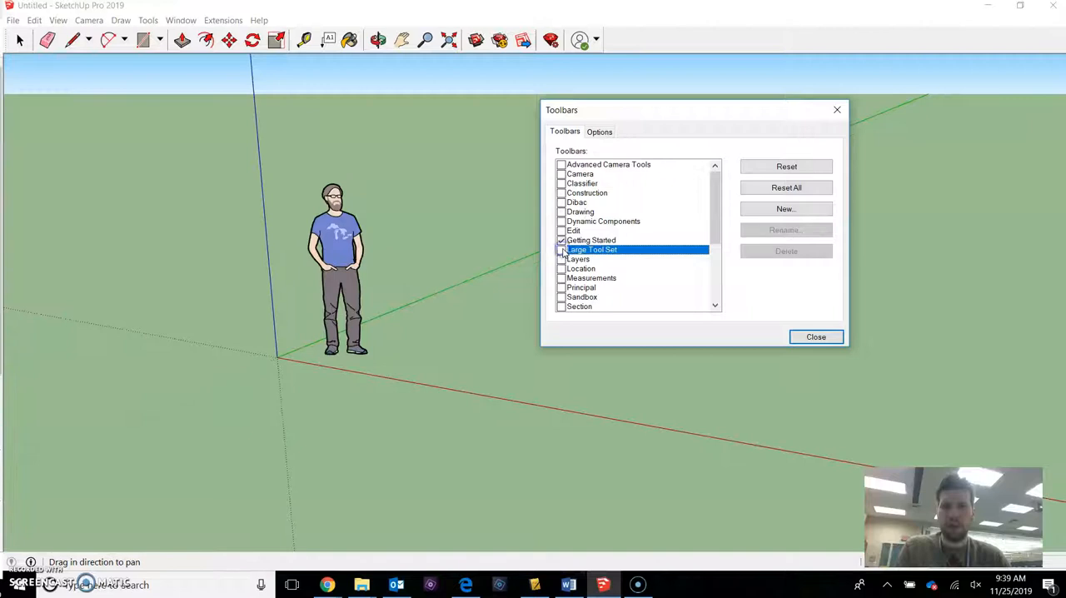
{"action": "left_click", "coordinate": [561, 250]}
{"action": "left_click", "coordinate": [561, 250]}
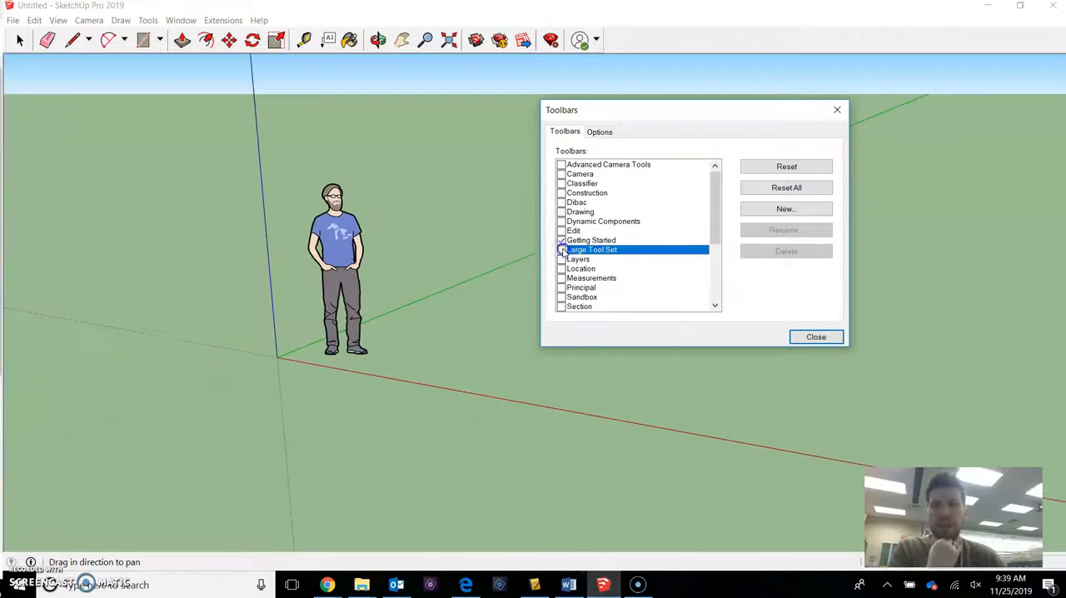
{"action": "left_click", "coordinate": [561, 250]}
{"action": "left_click", "coordinate": [832, 345]}
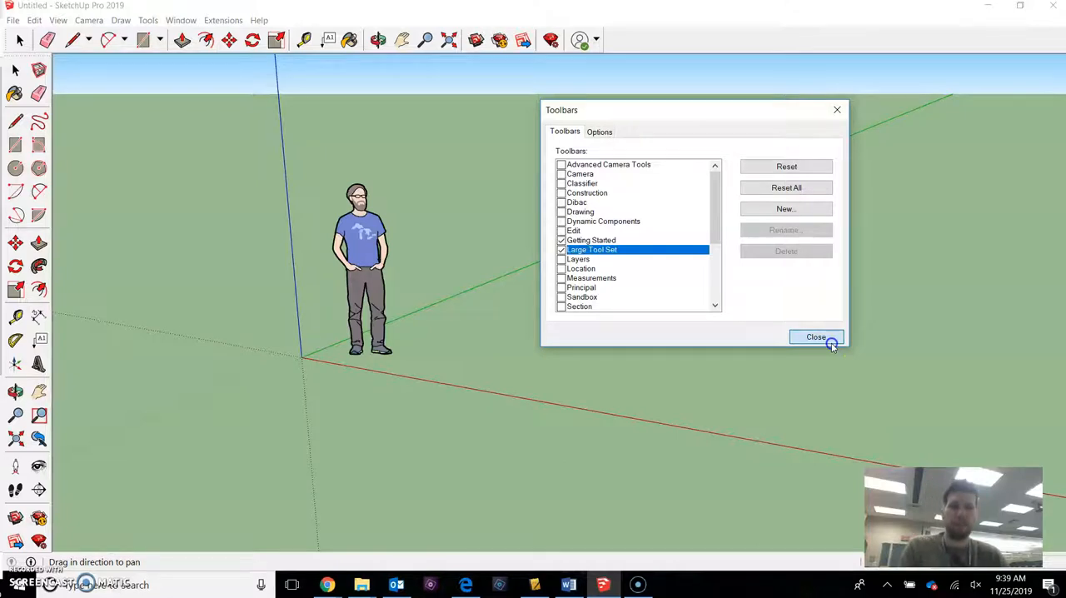
Draw a large rectangle on the ground beside the figure, near the red axis.
{"action": "middle_click_drag", "start_coordinate": [599, 335], "coordinate": [581, 339]}
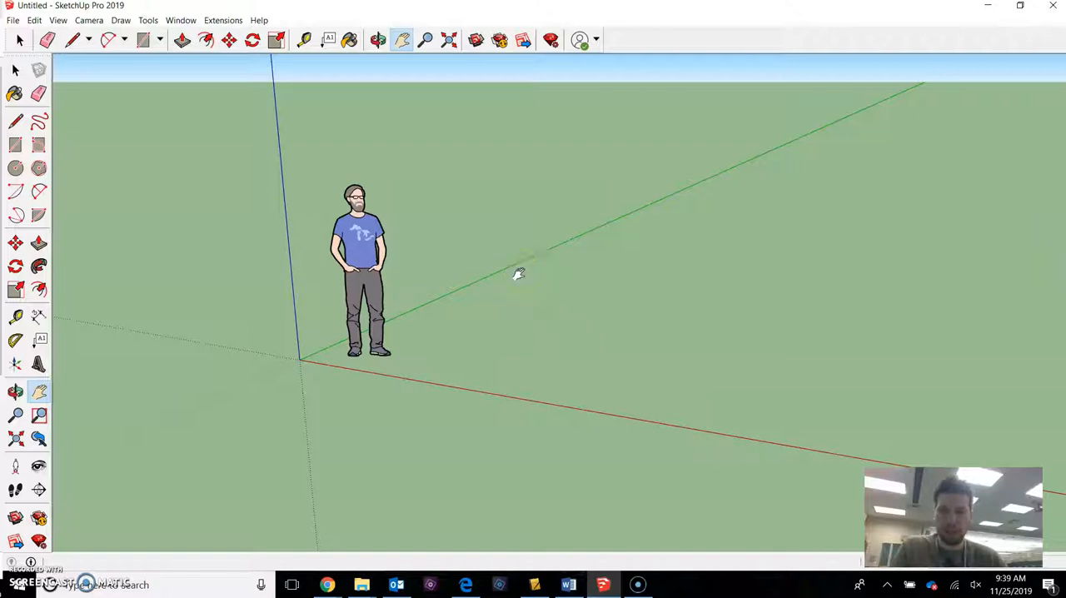
{"action": "key", "text": "r"}
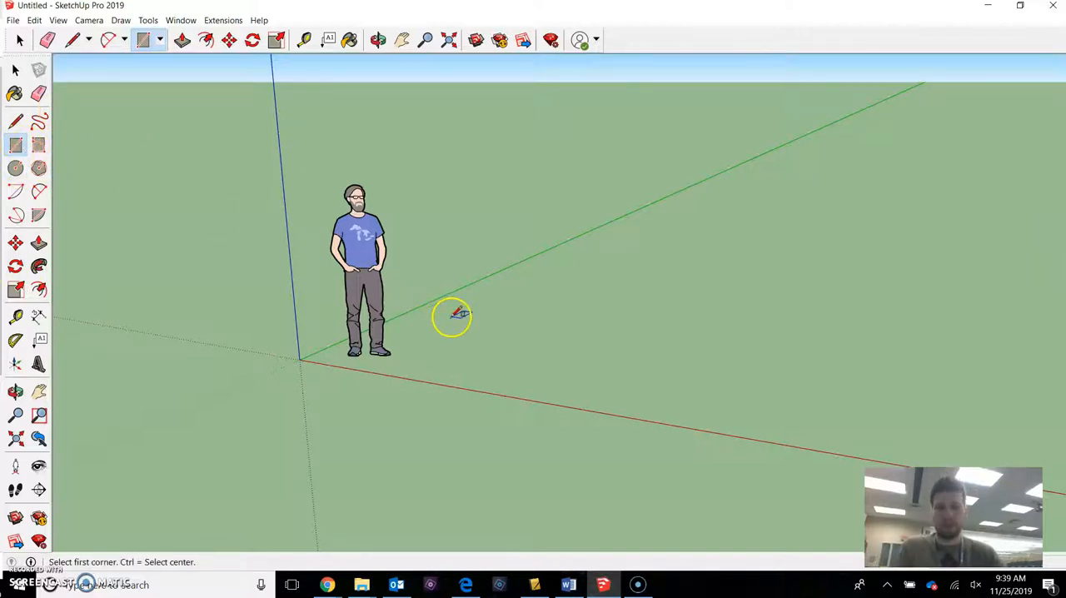
{"action": "scroll", "coordinate": [458, 315], "scroll_direction": "up", "scroll_amount": 1}
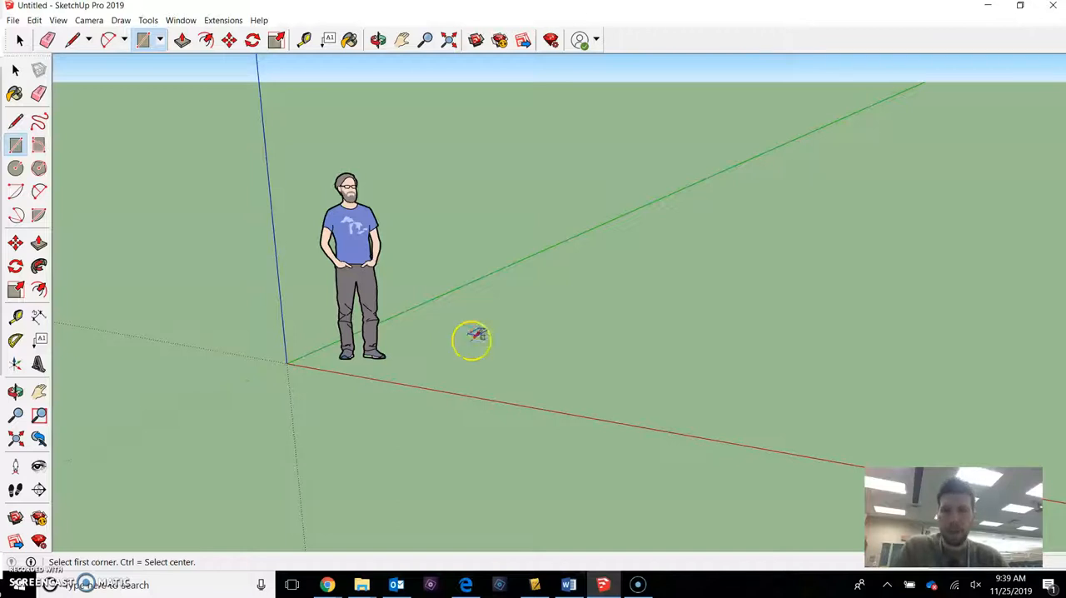
{"action": "scroll", "coordinate": [420, 366], "scroll_direction": "up", "scroll_amount": 1}
{"action": "left_click", "coordinate": [412, 367]}
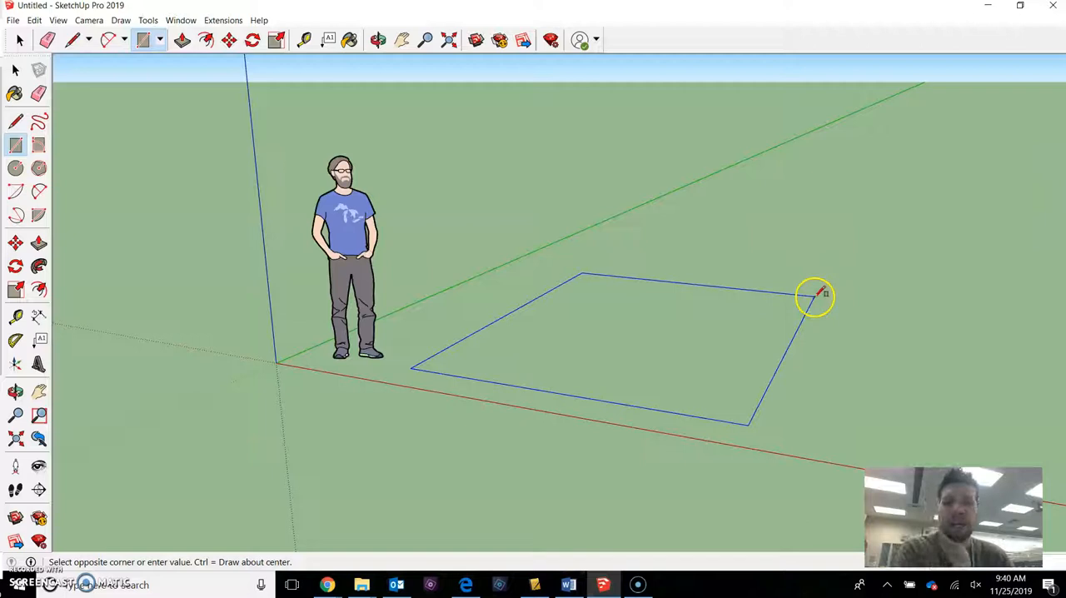
{"action": "left_click", "coordinate": [802, 298]}
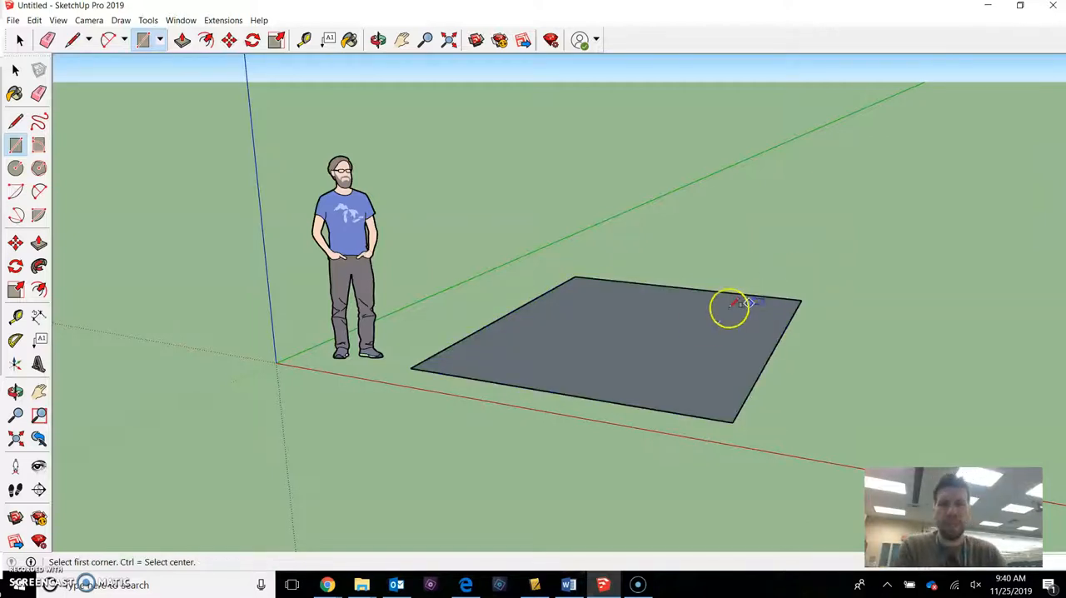
Extrude the rectangle upward with Push/Pull into a box nearly as tall as the figure.
{"action": "middle_click_drag", "start_coordinate": [690, 289], "coordinate": [659, 303]}
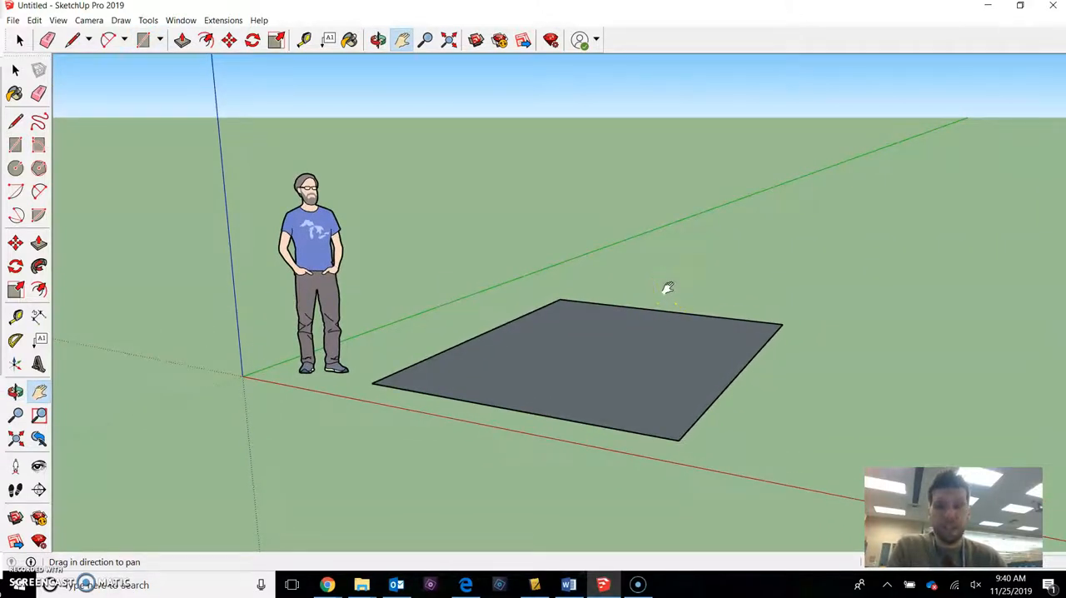
{"action": "key", "text": "p"}
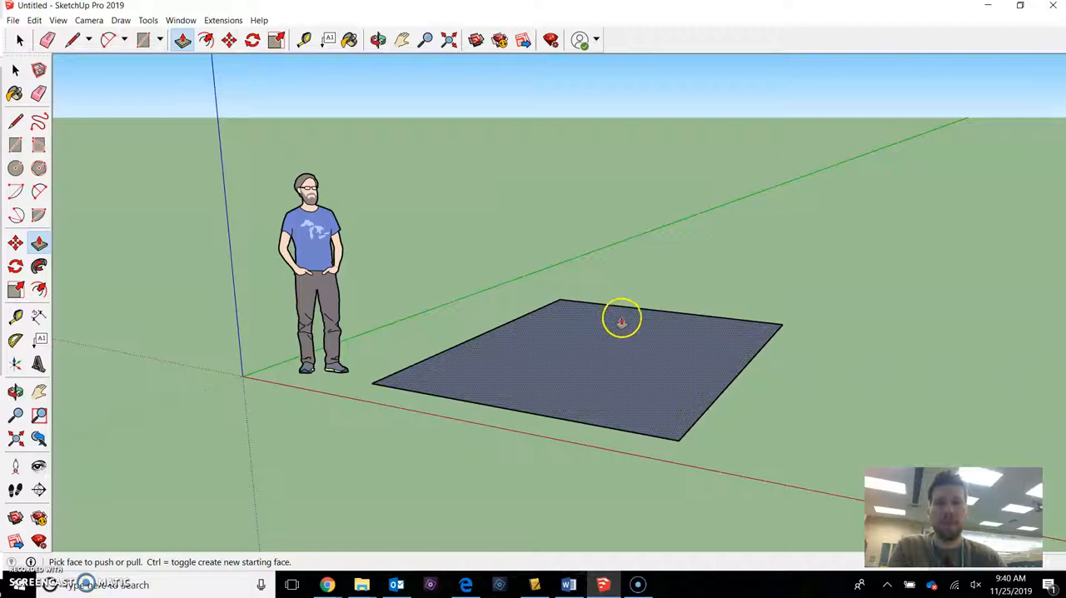
{"action": "left_click_drag", "start_coordinate": [630, 323], "coordinate": [625, 257]}
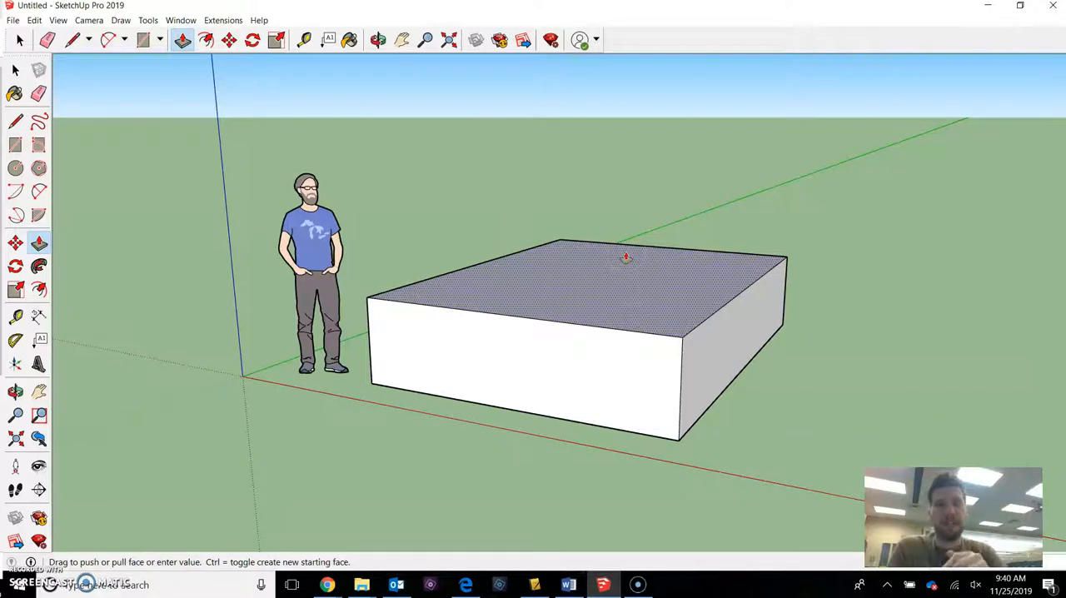
{"action": "double_click", "coordinate": [625, 256]}
{"action": "left_click_drag", "start_coordinate": [617, 216], "coordinate": [639, 161]}
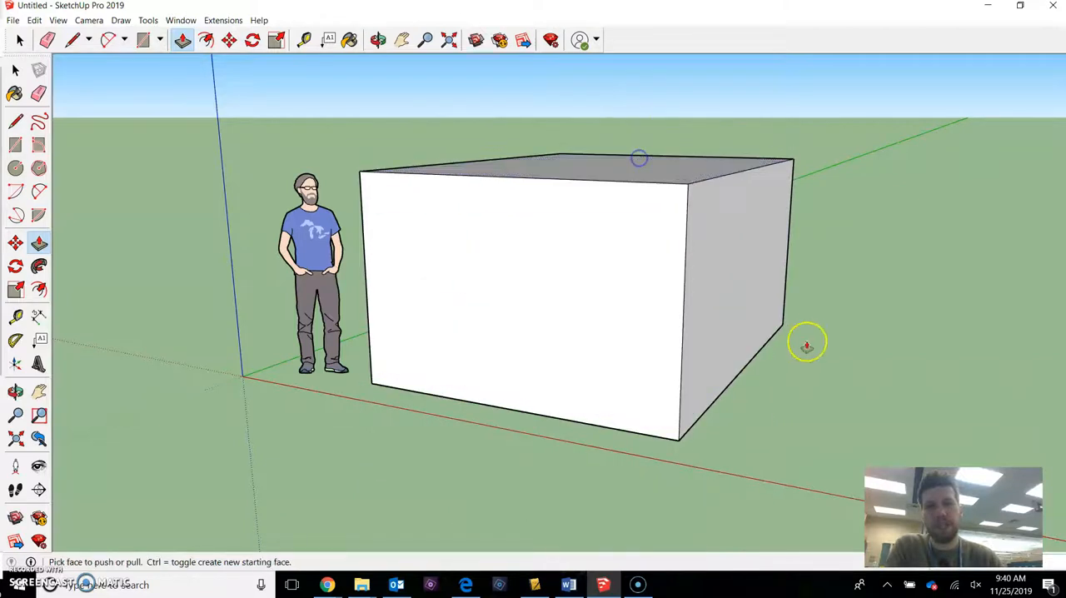
Push/Pull the box's side, front and top faces to reshape it into a low, elongated slab.
{"action": "left_click_drag", "start_coordinate": [727, 276], "coordinate": [602, 255]}
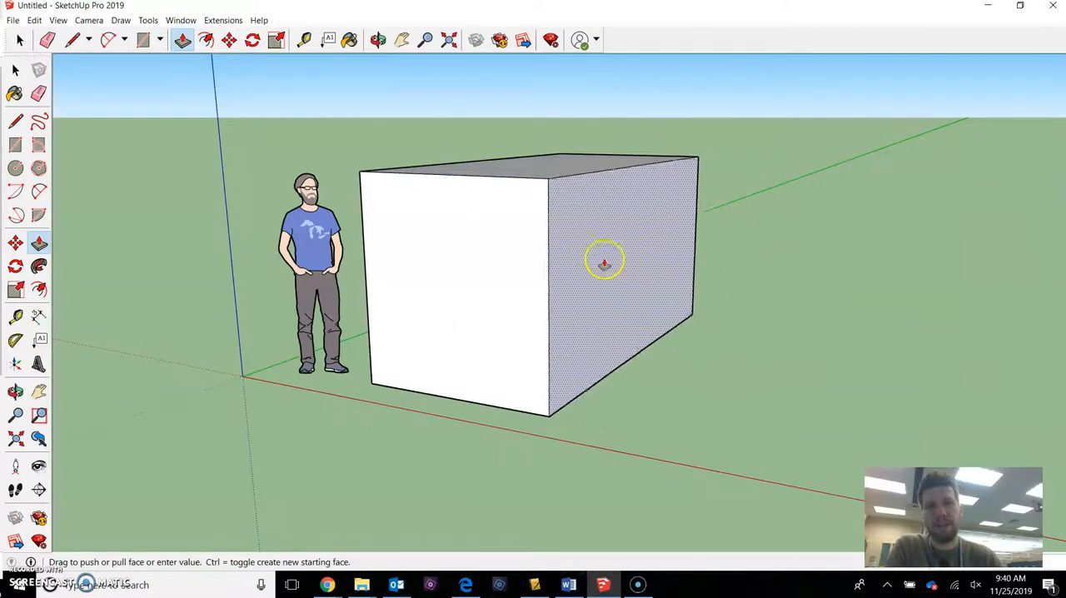
{"action": "left_click_drag", "start_coordinate": [490, 265], "coordinate": [571, 252]}
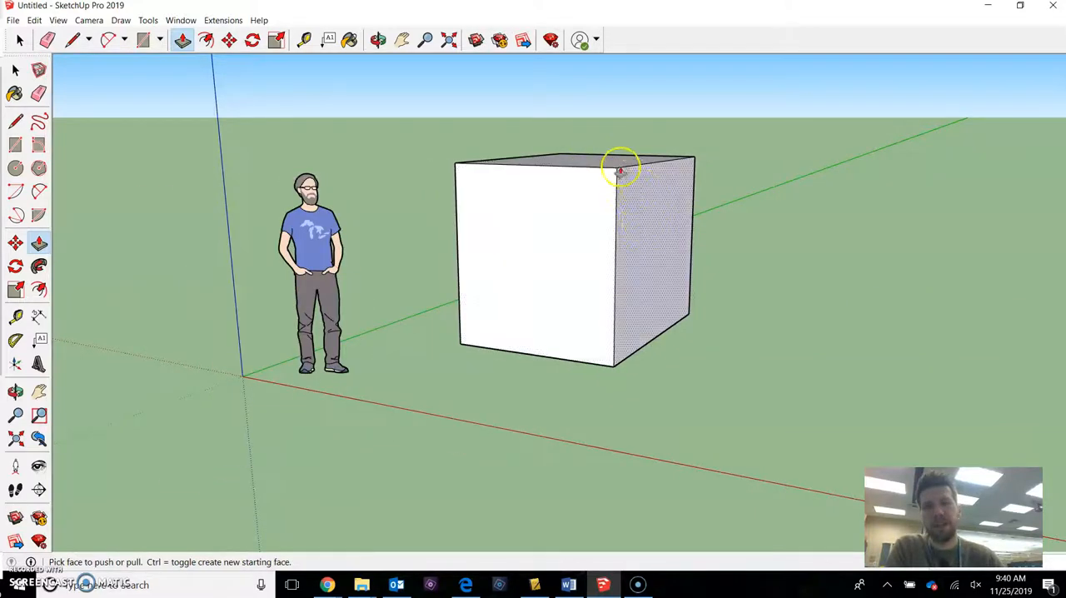
{"action": "left_click_drag", "start_coordinate": [647, 200], "coordinate": [683, 219]}
{"action": "left_click_drag", "start_coordinate": [640, 157], "coordinate": [621, 286]}
{"action": "left_click_drag", "start_coordinate": [588, 349], "coordinate": [497, 384]}
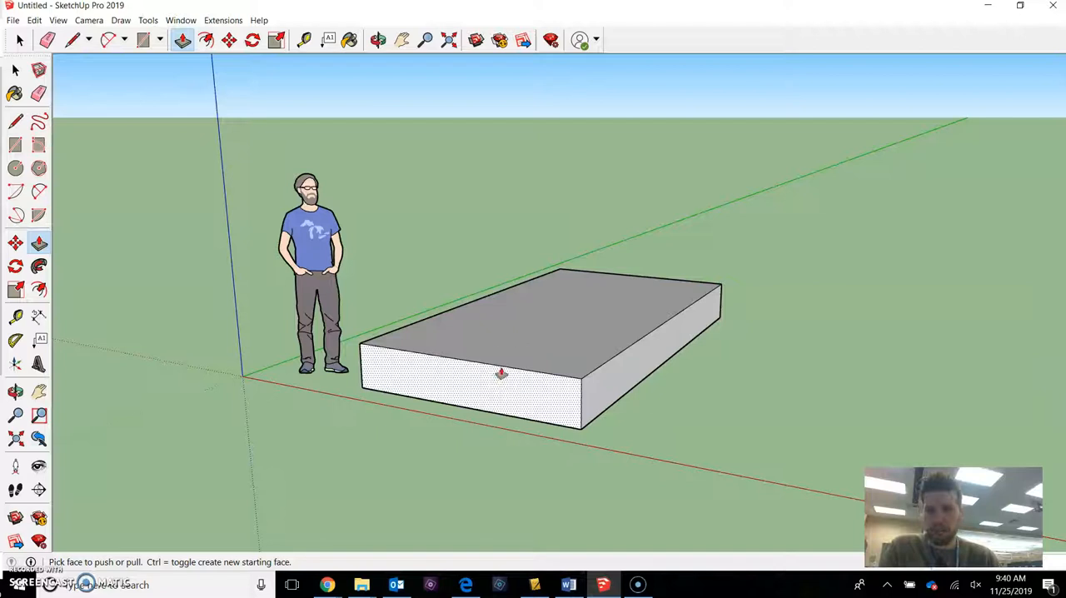
Examine the slab and figure from several angles by panning and orbiting around them.
{"action": "key", "text": "h"}
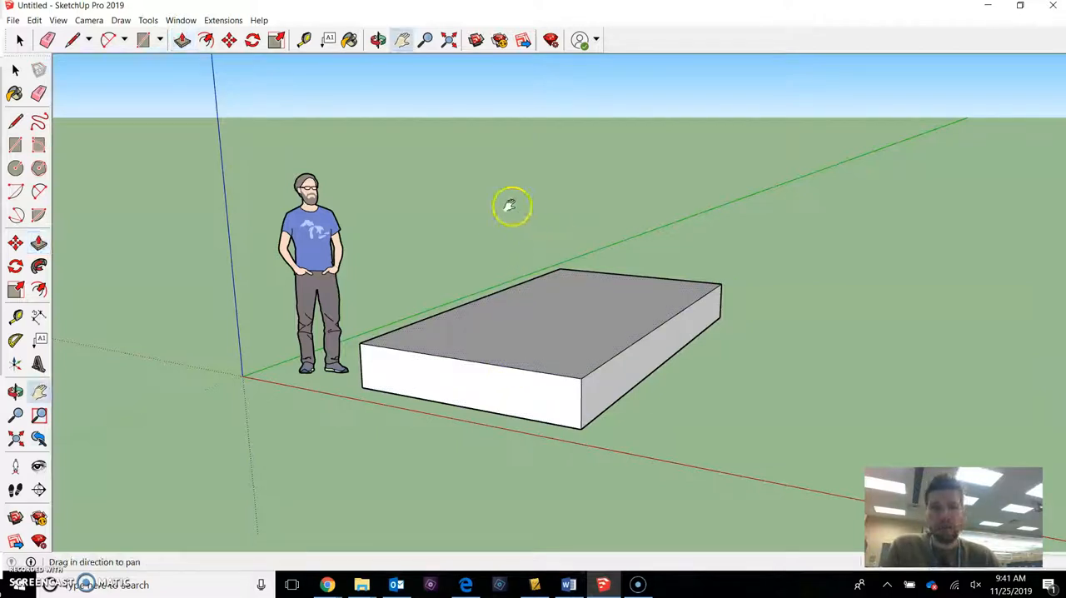
{"action": "right_click", "coordinate": [506, 202]}
{"action": "left_click", "coordinate": [486, 192]}
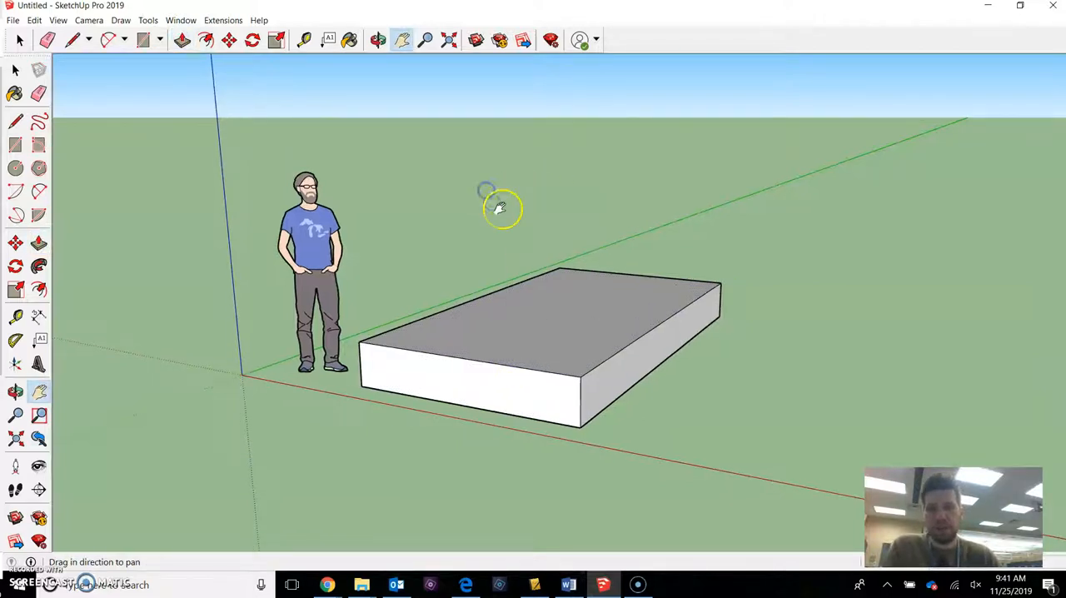
{"action": "left_click_drag", "start_coordinate": [508, 212], "coordinate": [640, 297]}
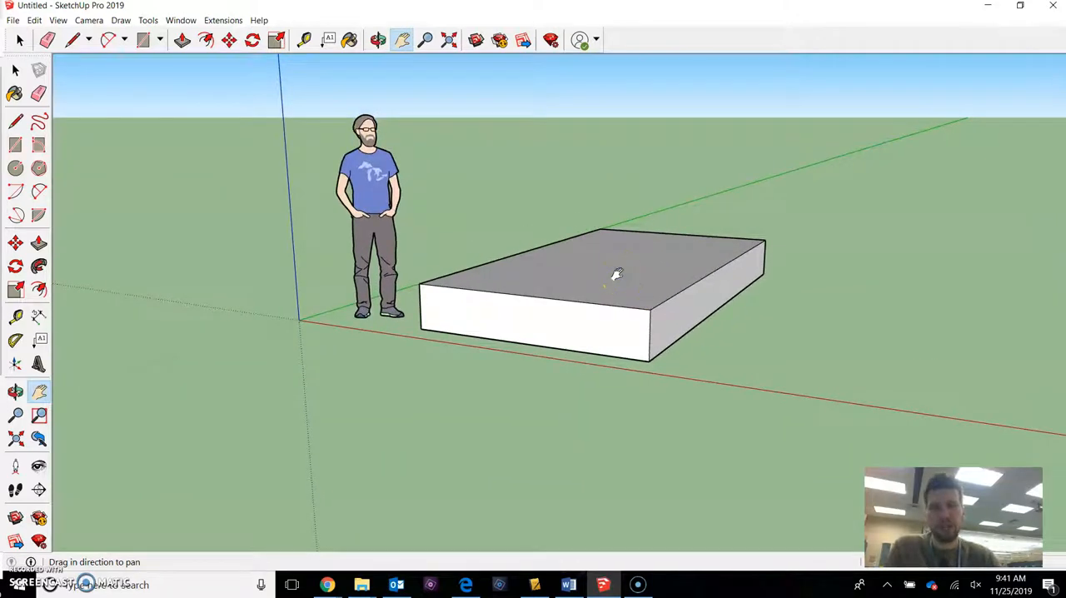
{"action": "key", "text": "o"}
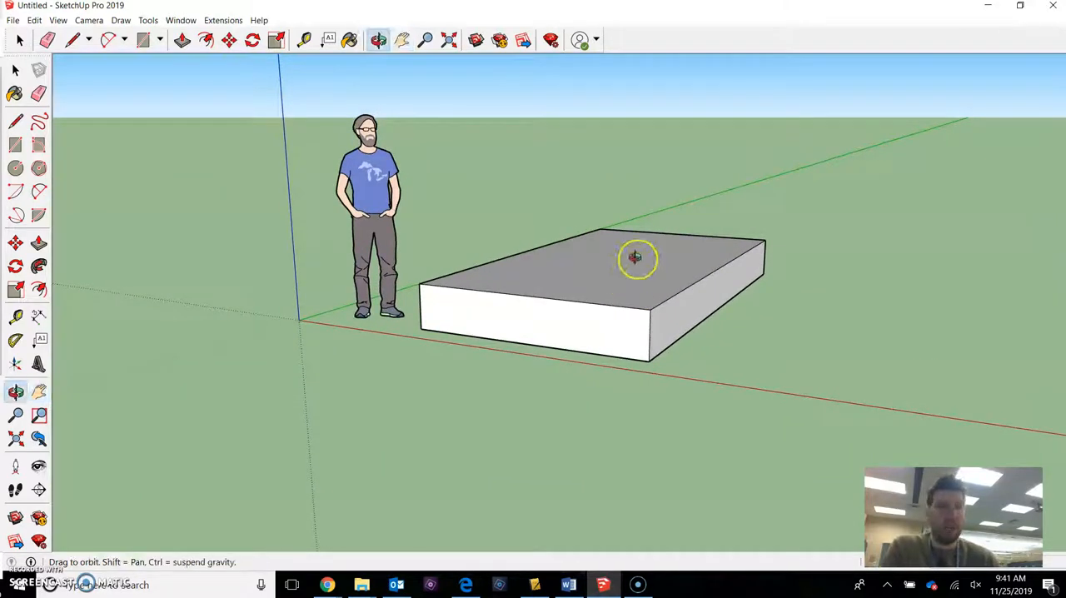
{"action": "left_click_drag", "start_coordinate": [687, 264], "coordinate": [516, 303]}
{"action": "left_click_drag", "start_coordinate": [640, 389], "coordinate": [632, 352]}
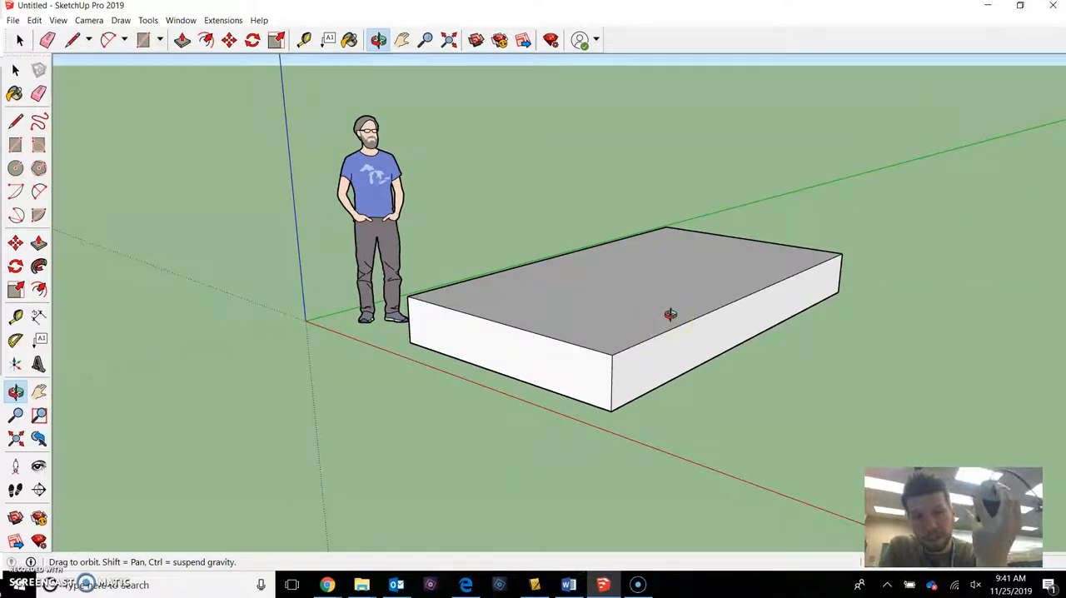
{"action": "left_click_drag", "start_coordinate": [671, 314], "coordinate": [713, 326]}
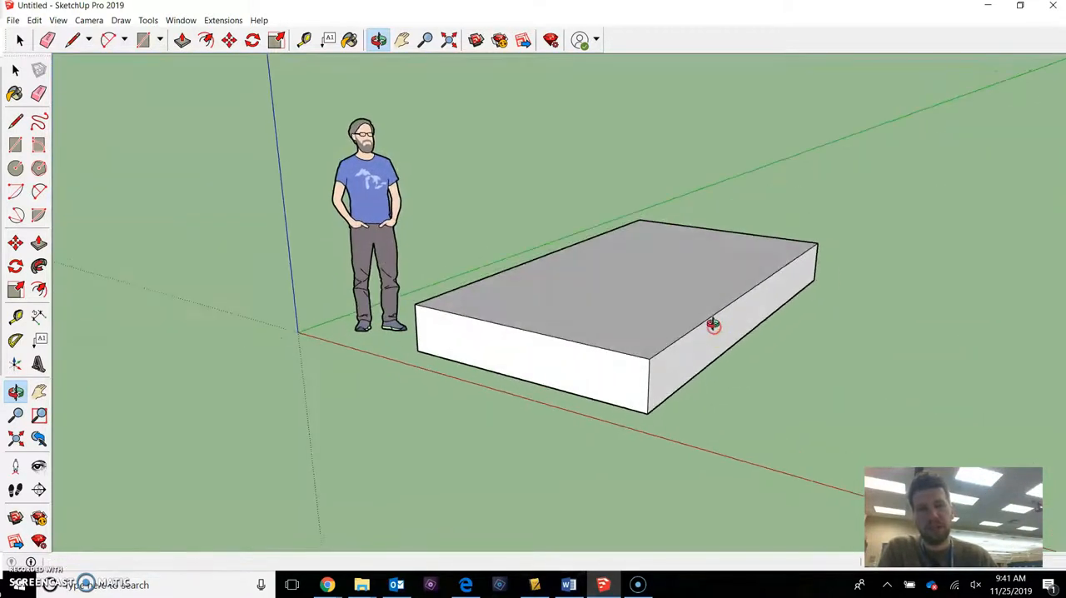
{"action": "left_click_drag", "start_coordinate": [592, 225], "coordinate": [628, 268]}
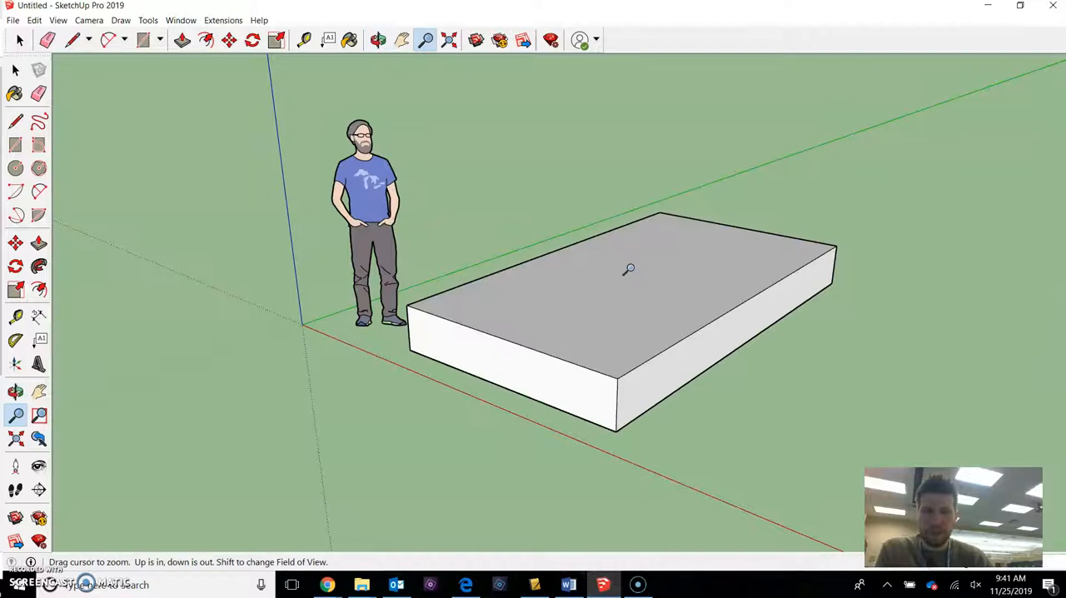
Examine the slab up close and from far away by zooming in and out.
{"action": "left_click_drag", "start_coordinate": [615, 236], "coordinate": [596, 343]}
{"action": "scroll", "coordinate": [596, 344], "scroll_direction": "up", "scroll_amount": 5}
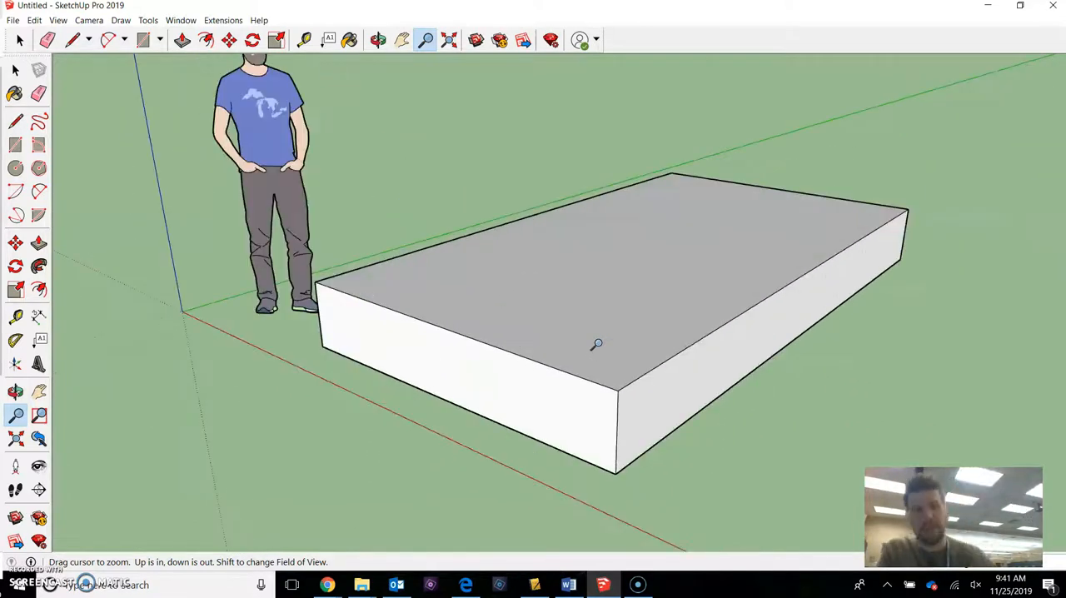
{"action": "scroll", "coordinate": [630, 331], "scroll_direction": "down", "scroll_amount": 2}
{"action": "scroll", "coordinate": [606, 304], "scroll_direction": "down", "scroll_amount": 1}
{"action": "mouse_move", "coordinate": [605, 302]}
{"action": "middle_mouse_down", "text": "shift"}
{"action": "mouse_move", "coordinate": [591, 345]}
{"action": "mouse_move", "coordinate": [633, 299]}
{"action": "mouse_move", "coordinate": [621, 320]}
{"action": "mouse_move", "coordinate": [630, 326]}
{"action": "mouse_move", "coordinate": [613, 305]}
{"action": "mouse_move", "coordinate": [392, 208]}
{"action": "mouse_move", "coordinate": [616, 270]}
{"action": "mouse_move", "coordinate": [606, 260]}
{"action": "mouse_move", "coordinate": [744, 209]}
{"action": "mouse_move", "coordinate": [690, 179]}
{"action": "mouse_move", "coordinate": [760, 186]}
{"action": "mouse_move", "coordinate": [671, 307]}
{"action": "mouse_move", "coordinate": [531, 288]}
{"action": "mouse_move", "coordinate": [613, 195]}
{"action": "mouse_move", "coordinate": [649, 294]}
{"action": "mouse_move", "coordinate": [645, 280]}
{"action": "mouse_move", "coordinate": [661, 285]}
{"action": "mouse_move", "coordinate": [678, 263]}
{"action": "mouse_move", "coordinate": [673, 291]}
{"action": "mouse_move", "coordinate": [716, 267]}
{"action": "middle_mouse_up", "text": "shift"}
{"action": "scroll", "coordinate": [604, 338], "scroll_direction": "down", "scroll_amount": 1}
{"action": "key", "text": "z"}
{"action": "scroll", "coordinate": [724, 288], "scroll_direction": "up", "scroll_amount": 3}
{"action": "scroll", "coordinate": [666, 307], "scroll_direction": "up", "scroll_amount": 3}
{"action": "scroll", "coordinate": [672, 319], "scroll_direction": "down", "scroll_amount": 2}
{"action": "scroll", "coordinate": [683, 306], "scroll_direction": "down", "scroll_amount": 1}
{"action": "scroll", "coordinate": [666, 307], "scroll_direction": "down", "scroll_amount": 2}
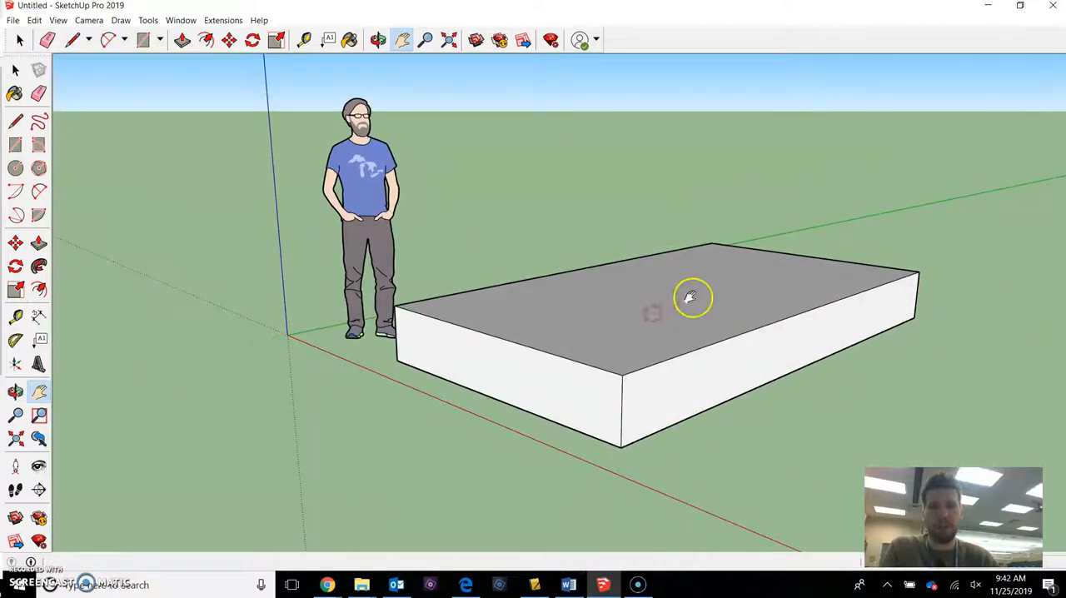
{"action": "scroll", "coordinate": [683, 308], "scroll_direction": "down", "scroll_amount": 4}
{"action": "scroll", "coordinate": [675, 304], "scroll_direction": "down", "scroll_amount": 3}
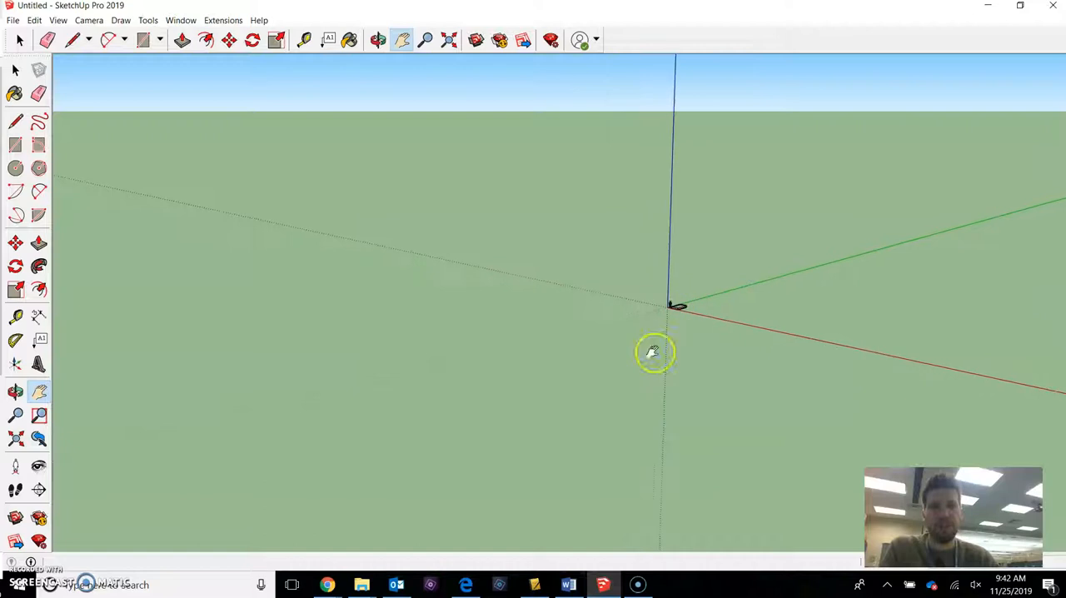
Push/Pull the slab's top face upward to make a block about as high as the figure's hips.
{"action": "scroll", "coordinate": [666, 306], "scroll_direction": "up", "scroll_amount": 10}
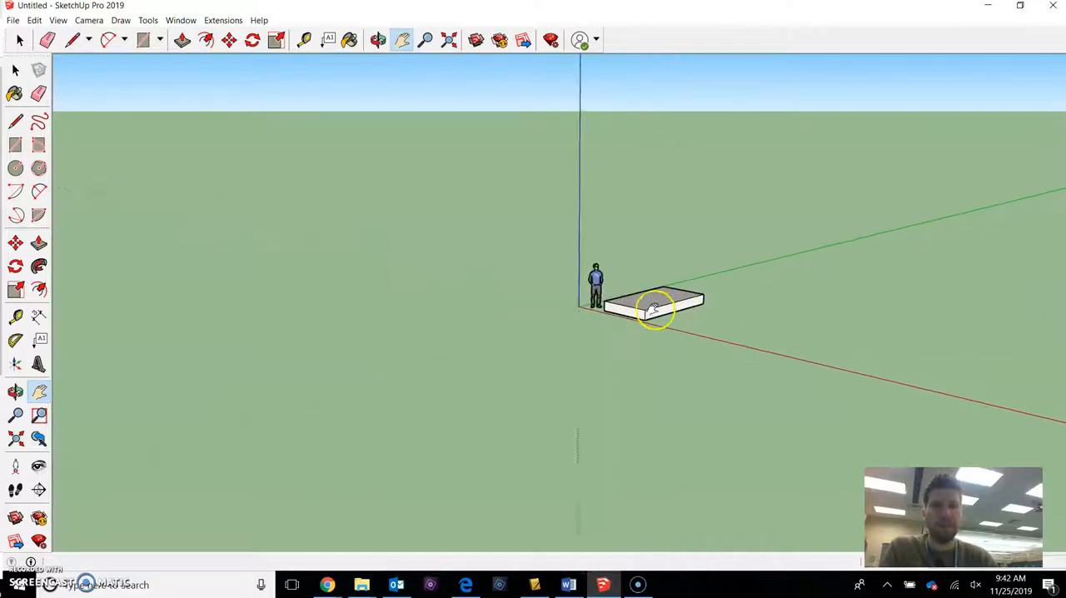
{"action": "left_click_drag", "start_coordinate": [646, 291], "coordinate": [638, 326]}
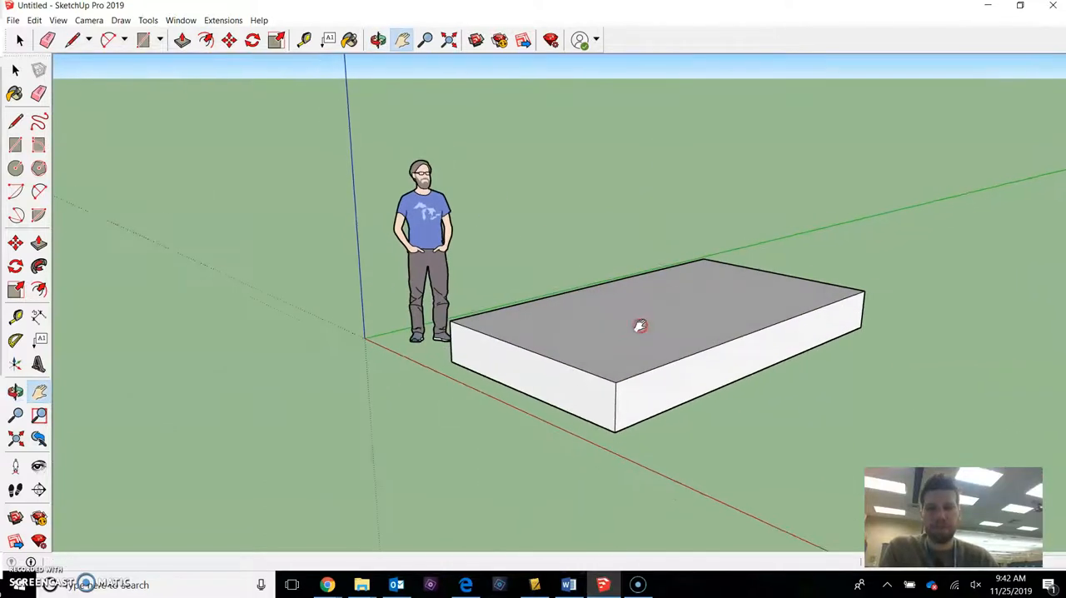
{"action": "mouse_move", "coordinate": [636, 311]}
{"action": "middle_mouse_down", "text": "shift"}
{"action": "mouse_move", "coordinate": [625, 325]}
{"action": "mouse_move", "coordinate": [621, 295]}
{"action": "mouse_move", "coordinate": [607, 345]}
{"action": "mouse_move", "coordinate": [641, 330]}
{"action": "middle_mouse_up", "text": "shift"}
{"action": "scroll", "coordinate": [641, 330], "scroll_direction": "up", "scroll_amount": 5}
{"action": "key", "text": "space"}
{"action": "left_click", "coordinate": [654, 274]}
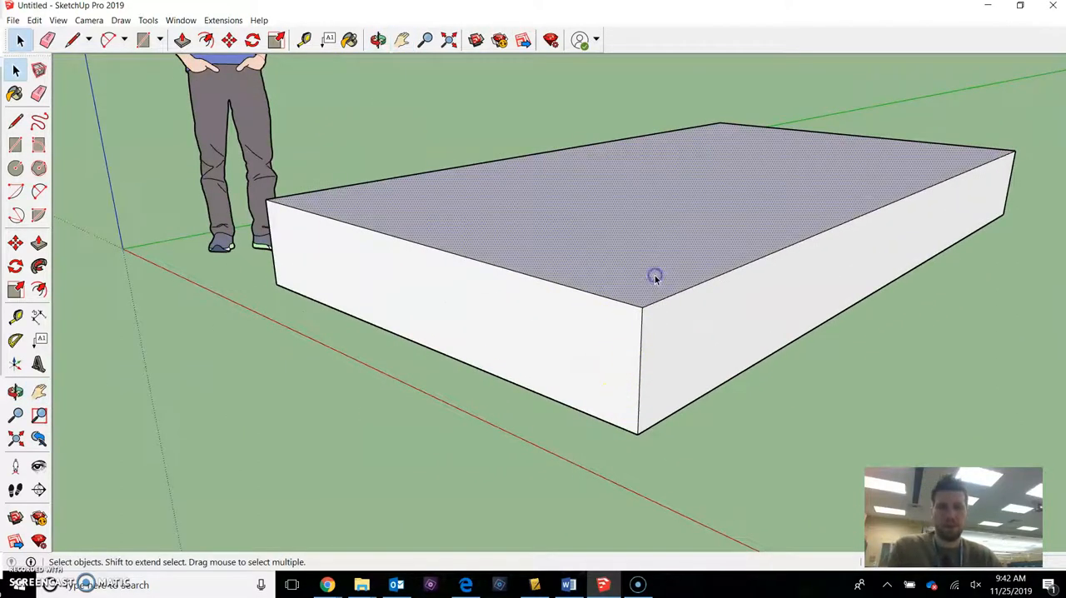
{"action": "key", "text": "p"}
{"action": "left_click_drag", "start_coordinate": [655, 277], "coordinate": [658, 136]}
{"action": "middle_click_drag", "start_coordinate": [659, 148], "coordinate": [677, 332], "text": "shift"}
{"action": "scroll", "coordinate": [634, 360], "scroll_direction": "down", "scroll_amount": 3}
{"action": "key", "text": "space"}
Draw a diagonal line across the front face's upper corner, from the vertical edge to the top edge.
{"action": "scroll", "coordinate": [618, 333], "scroll_direction": "up", "scroll_amount": 3}
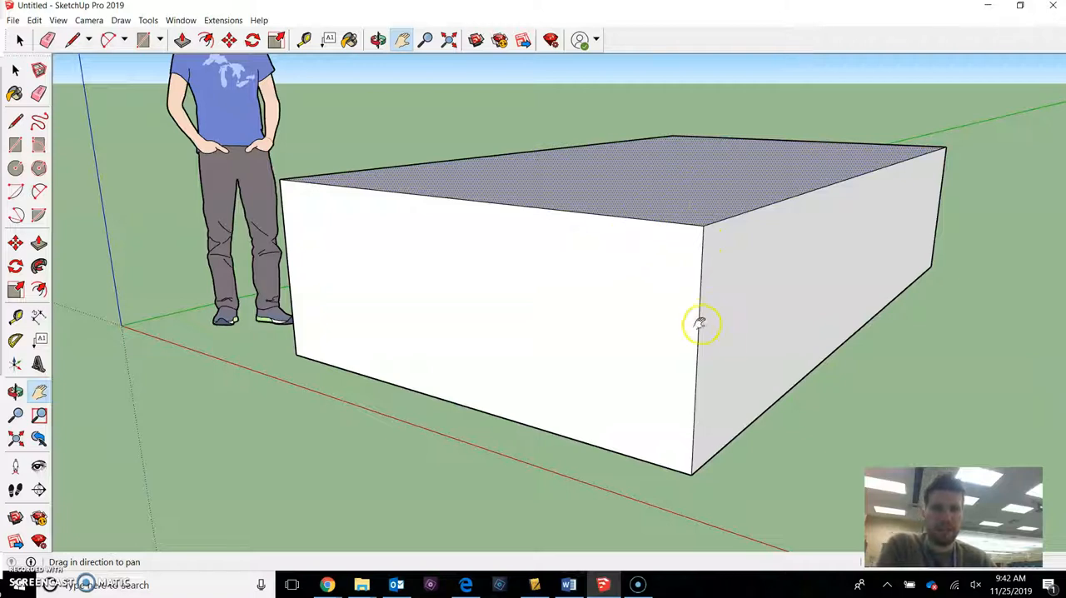
{"action": "scroll", "coordinate": [709, 274], "scroll_direction": "down", "scroll_amount": 5}
{"action": "scroll", "coordinate": [666, 281], "scroll_direction": "up", "scroll_amount": 4}
{"action": "mouse_move", "coordinate": [650, 260]}
{"action": "middle_mouse_down"}
{"action": "mouse_move", "coordinate": [637, 274]}
{"action": "mouse_move", "coordinate": [650, 270]}
{"action": "middle_mouse_up"}
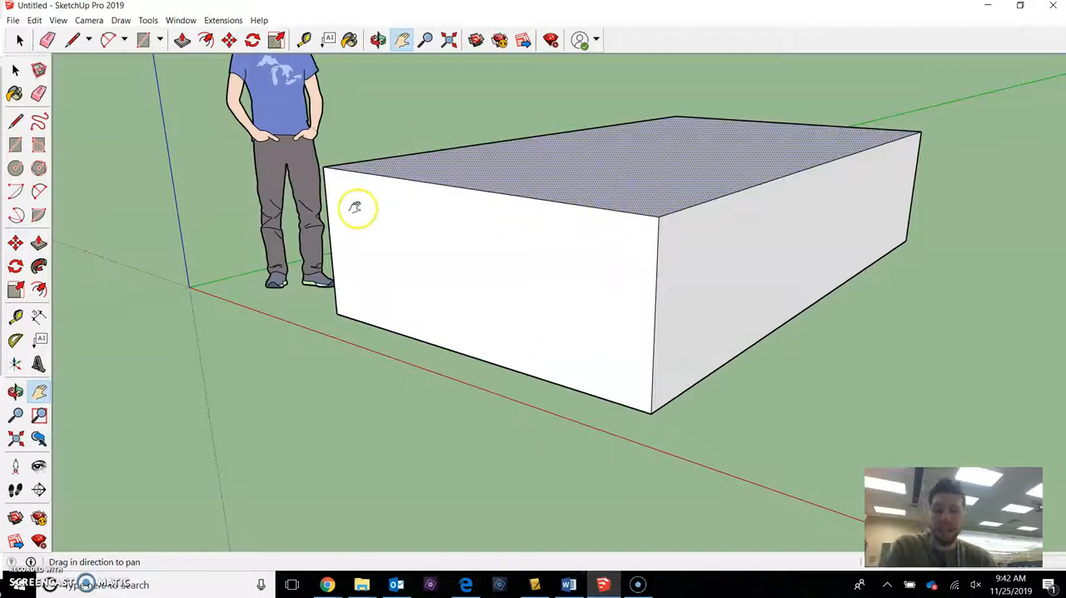
{"action": "key", "text": "l"}
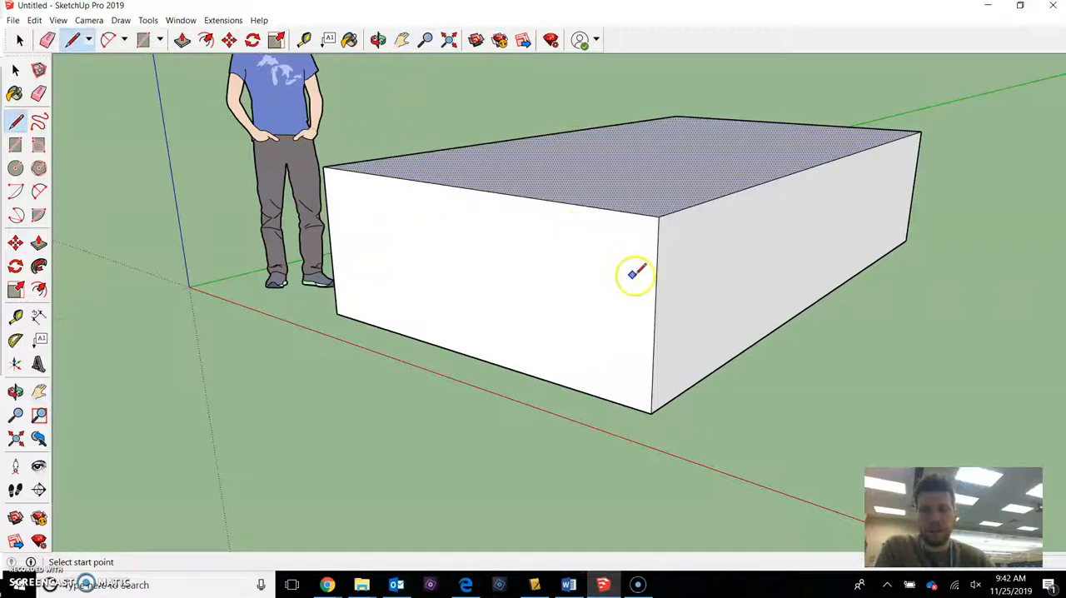
{"action": "left_click", "coordinate": [656, 290]}
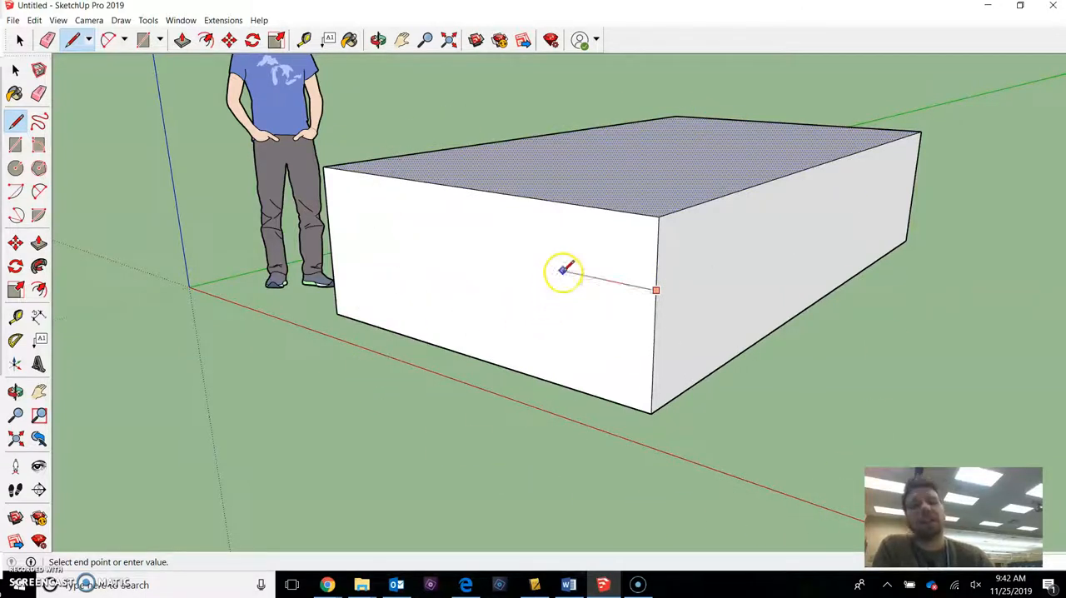
{"action": "left_click", "coordinate": [570, 205]}
{"action": "scroll", "coordinate": [656, 284], "scroll_direction": "up", "scroll_amount": 2}
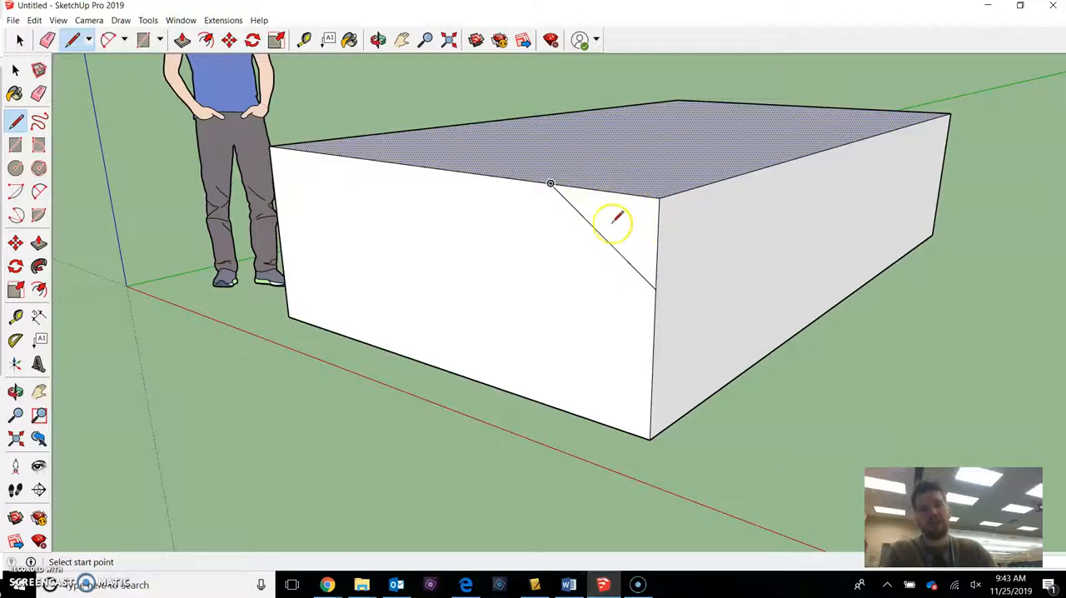
Undo the diagonal line and redraw it slightly farther out to split off a larger triangle at the front face's upper corner.
{"action": "left_click", "coordinate": [655, 289]}
{"action": "key", "text": "ctrl+z"}
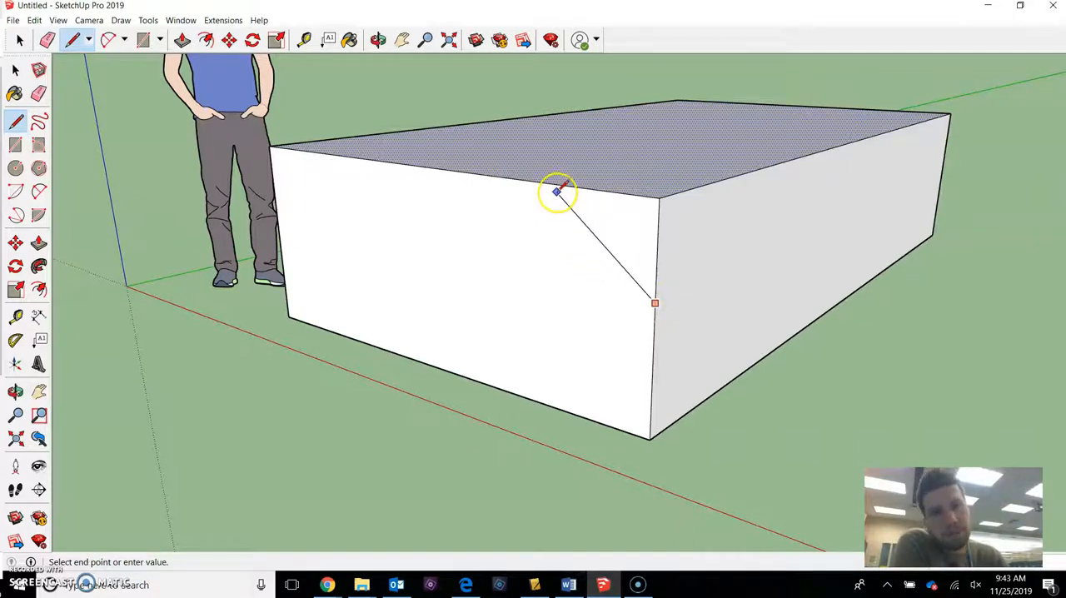
{"action": "left_click", "coordinate": [517, 179]}
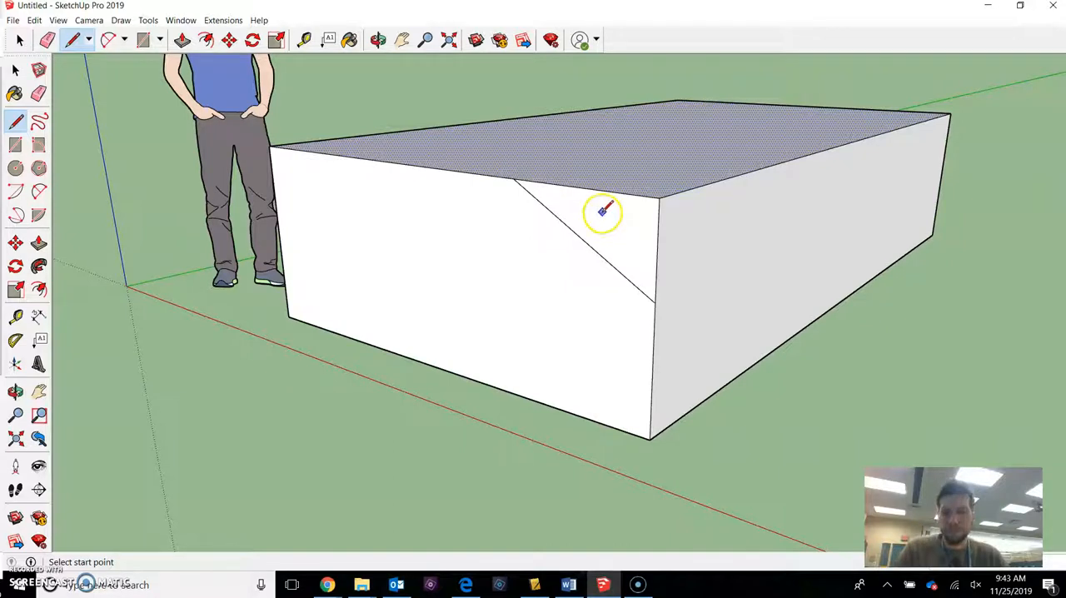
Examine how the diagonal line divides the front face by selecting the triangle and the surrounding faces in turn.
{"action": "key", "text": "space"}
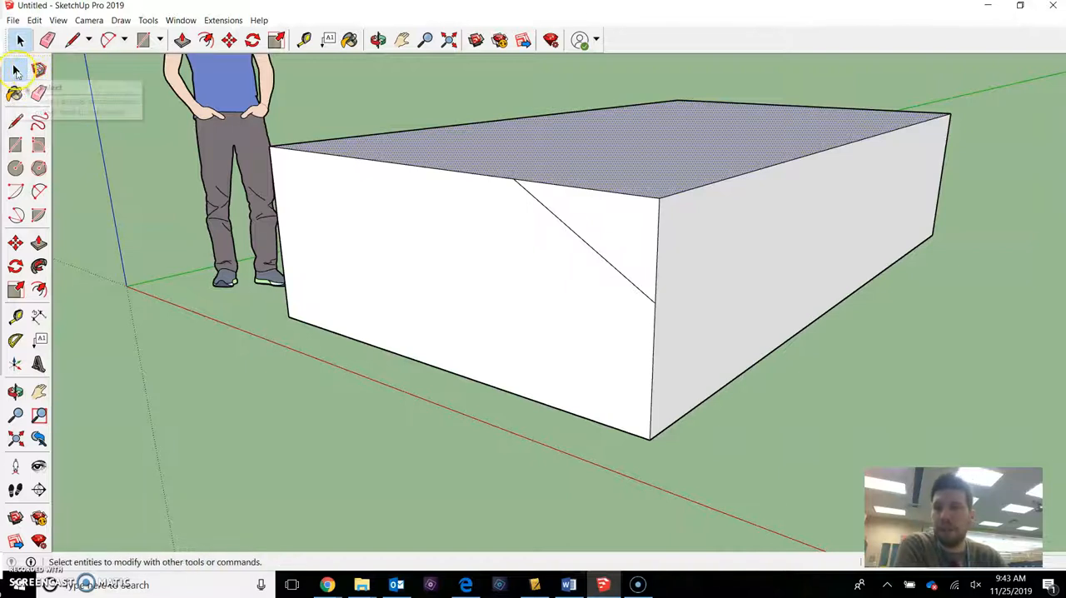
{"action": "left_click", "coordinate": [461, 247]}
{"action": "left_click", "coordinate": [576, 234]}
{"action": "left_click", "coordinate": [711, 249]}
{"action": "left_click", "coordinate": [652, 158]}
{"action": "left_click", "coordinate": [618, 227]}
{"action": "left_click", "coordinate": [507, 262]}
{"action": "left_click", "coordinate": [626, 232]}
{"action": "left_click", "coordinate": [628, 164]}
{"action": "left_click", "coordinate": [696, 223]}
{"action": "left_click", "coordinate": [611, 225]}
{"action": "left_click", "coordinate": [557, 264]}
{"action": "left_click", "coordinate": [600, 216]}
{"action": "left_click", "coordinate": [674, 248]}
{"action": "left_click", "coordinate": [646, 169]}
{"action": "left_click", "coordinate": [568, 269]}
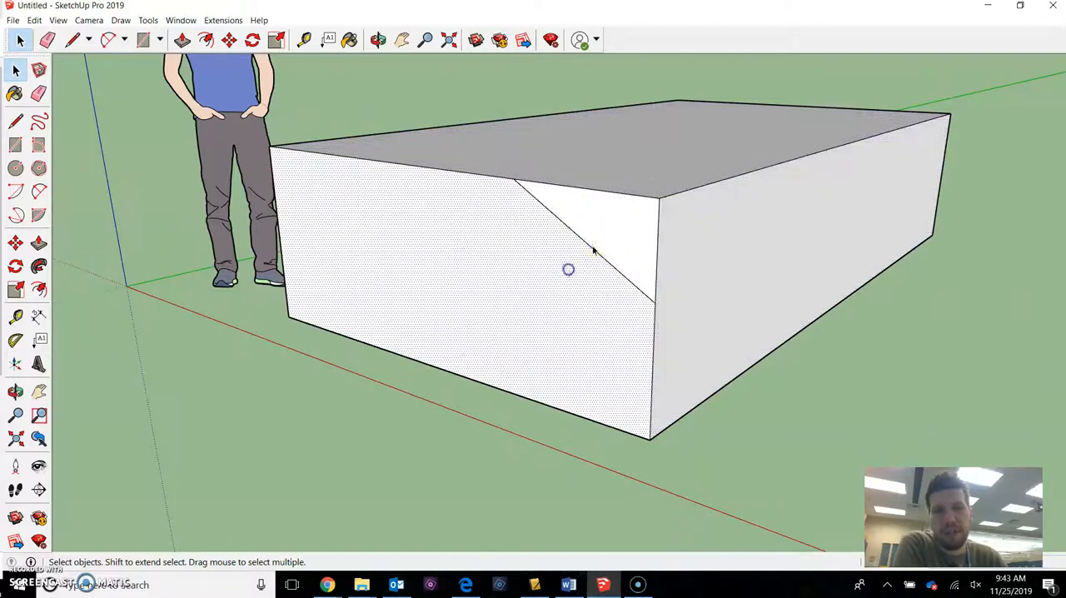
{"action": "left_click", "coordinate": [668, 241]}
{"action": "left_click", "coordinate": [626, 231]}
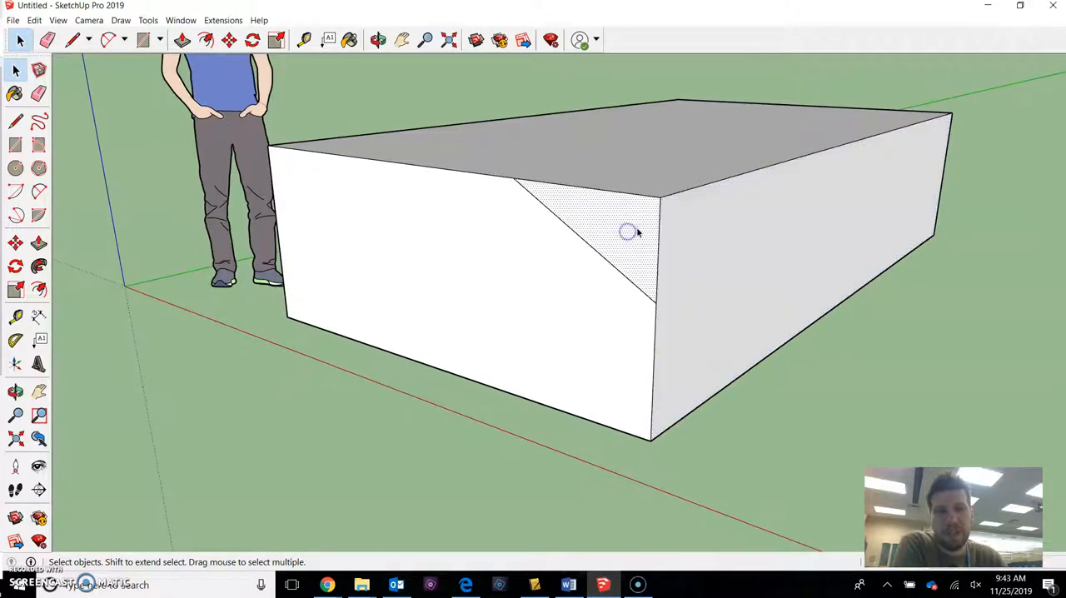
{"action": "middle_click_drag", "start_coordinate": [612, 225], "coordinate": [631, 202]}
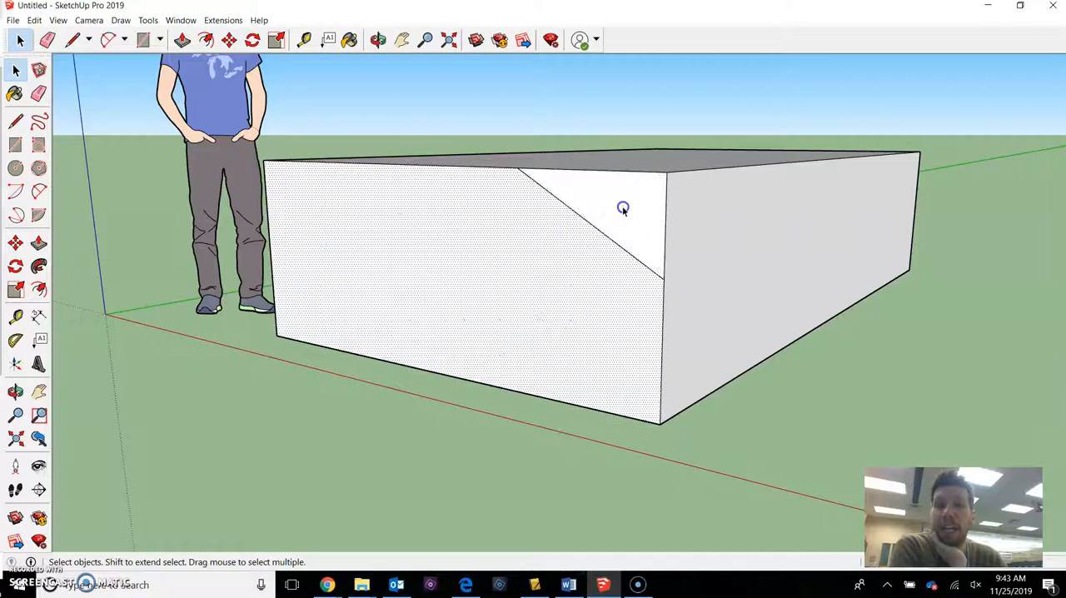
{"action": "left_click", "coordinate": [500, 185]}
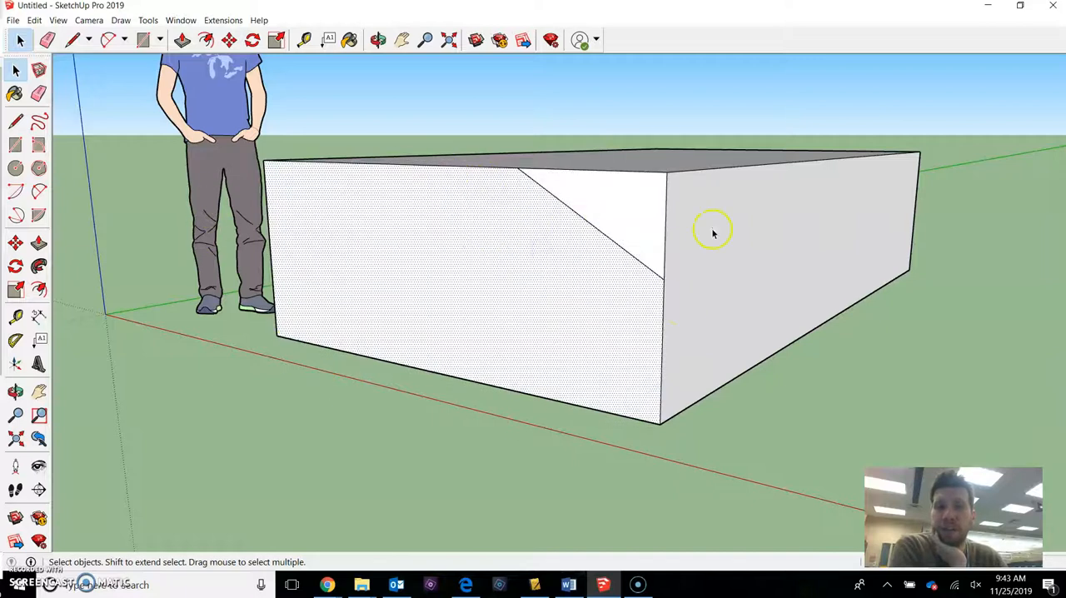
{"action": "left_click", "coordinate": [611, 217]}
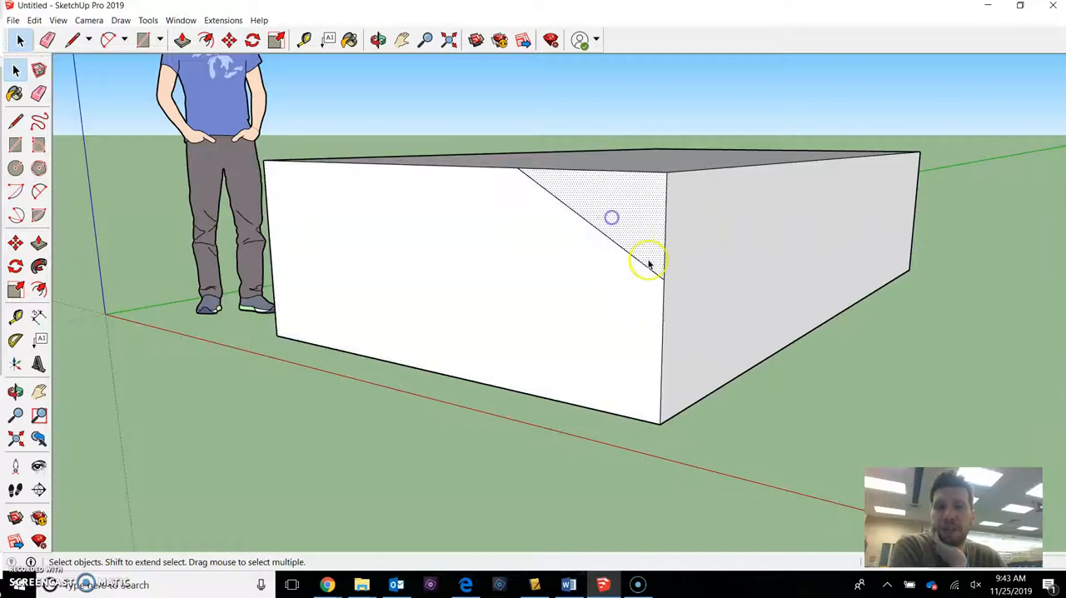
{"action": "left_click", "coordinate": [530, 184]}
{"action": "left_click", "coordinate": [598, 193]}
{"action": "middle_click_drag", "start_coordinate": [598, 194], "coordinate": [582, 238]}
{"action": "left_click", "coordinate": [566, 244]}
Select the triangular corner face and push it partway back into the block to cut a sloped recess.
{"action": "left_click", "coordinate": [609, 216]}
{"action": "scroll", "coordinate": [621, 225], "scroll_direction": "up", "scroll_amount": 1}
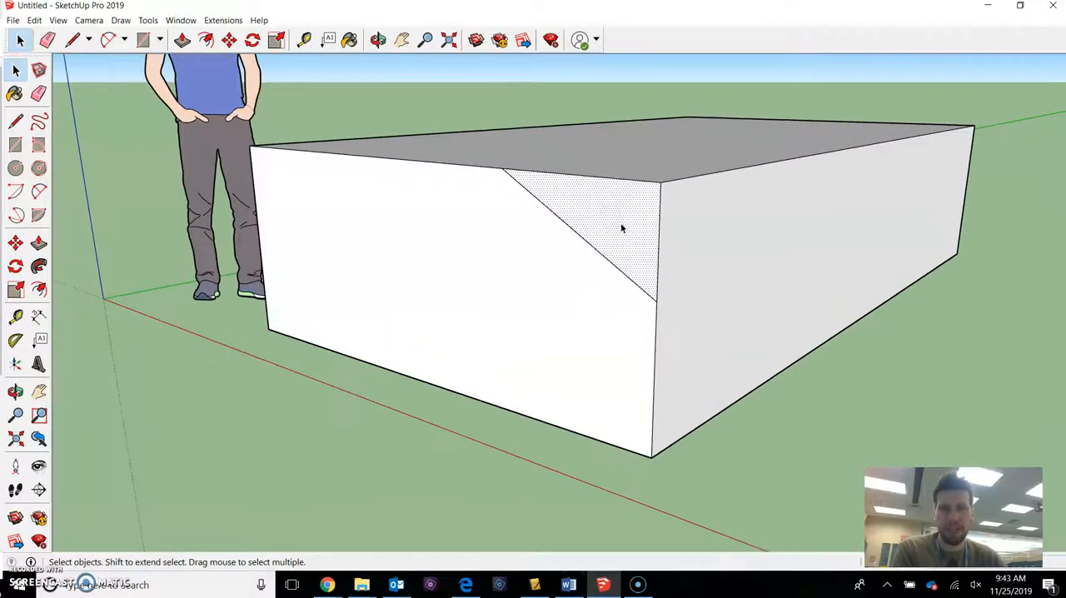
{"action": "key", "text": "p"}
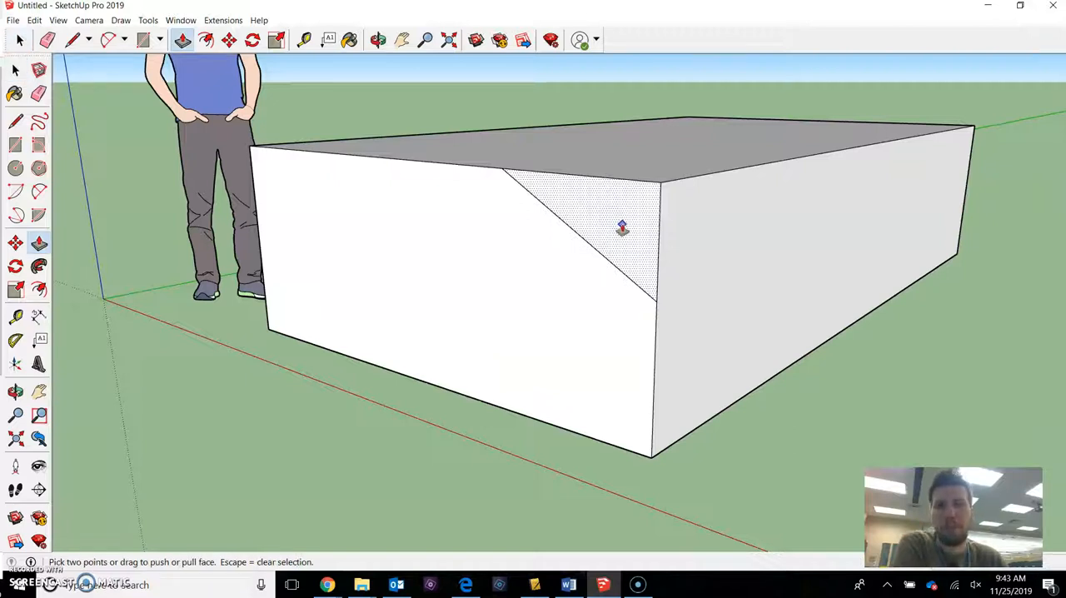
{"action": "left_click_drag", "start_coordinate": [597, 225], "coordinate": [724, 209]}
{"action": "middle_click_drag", "start_coordinate": [735, 204], "coordinate": [808, 185]}
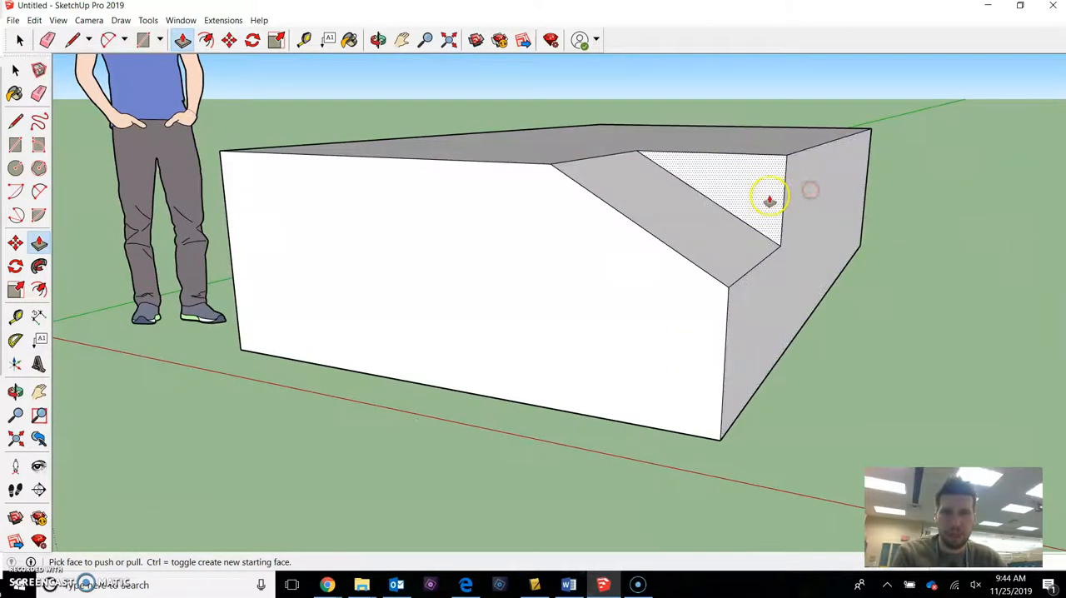
Draw a small rectangle with lines in the outer upper corner of the recessed triangular face, and close the Default Tray.
{"action": "key", "text": "l"}
{"action": "scroll", "coordinate": [780, 190], "scroll_direction": "up", "scroll_amount": 3}
{"action": "left_click", "coordinate": [790, 177]}
{"action": "left_click", "coordinate": [750, 176]}
{"action": "left_click", "coordinate": [752, 133]}
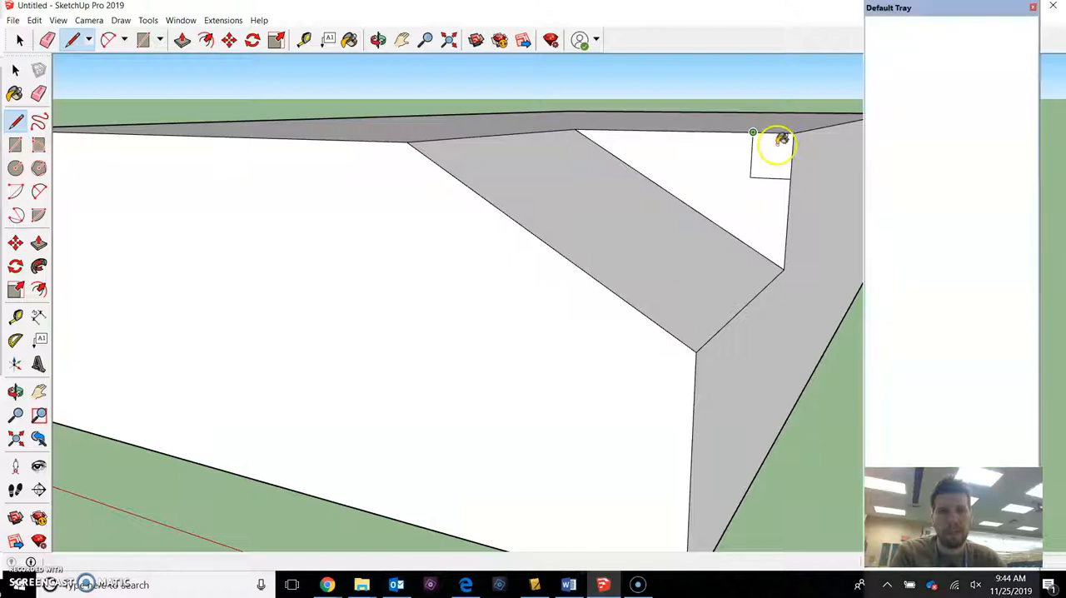
{"action": "key", "text": "space"}
{"action": "left_click", "coordinate": [1032, 7]}
Push the small rectangle farther back along the block's upper edge to cut a stepped notch.
{"action": "middle_click_drag", "start_coordinate": [678, 203], "coordinate": [654, 231]}
{"action": "key", "text": "p"}
{"action": "left_click_drag", "start_coordinate": [774, 155], "coordinate": [850, 109]}
{"action": "middle_click_drag", "start_coordinate": [836, 133], "coordinate": [786, 179]}
{"action": "middle_click_drag", "start_coordinate": [787, 179], "coordinate": [735, 238], "text": "shift"}
Draw a short diagonal line across the outer upper corner of the notch's end face.
{"action": "scroll", "coordinate": [747, 207], "scroll_direction": "up", "scroll_amount": 5}
{"action": "key", "text": "l"}
{"action": "scroll", "coordinate": [830, 152], "scroll_direction": "up", "scroll_amount": 2}
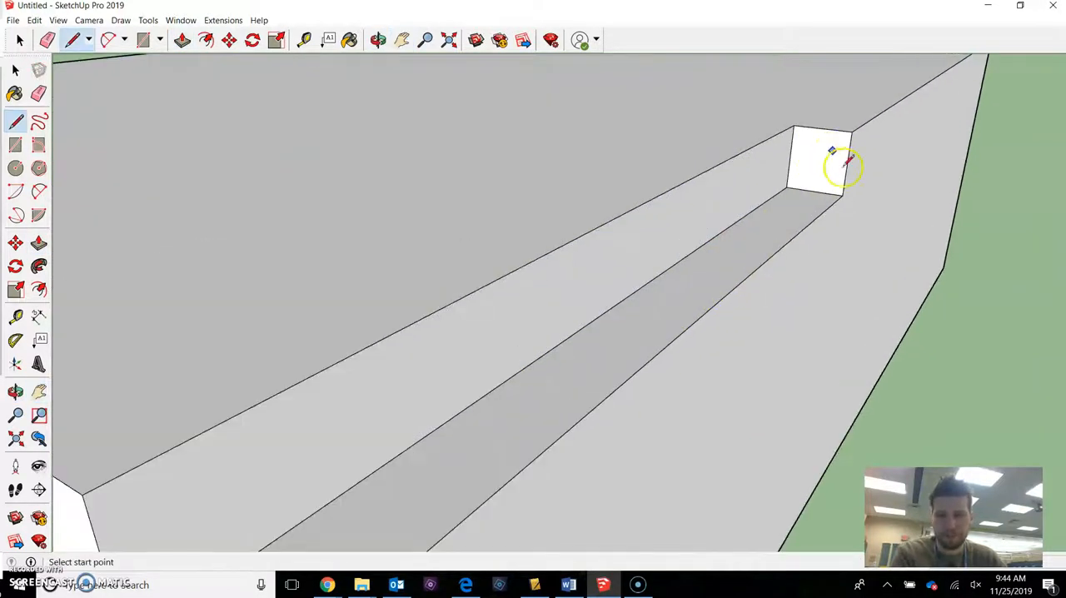
{"action": "scroll", "coordinate": [832, 155], "scroll_direction": "up", "scroll_amount": 2}
{"action": "left_click", "coordinate": [849, 148]}
{"action": "left_click", "coordinate": [820, 112]}
Select the tiny triangle on the notch's end face and push it back to the block's far end to bevel the edge.
{"action": "key", "text": "space"}
{"action": "left_click", "coordinate": [827, 119]}
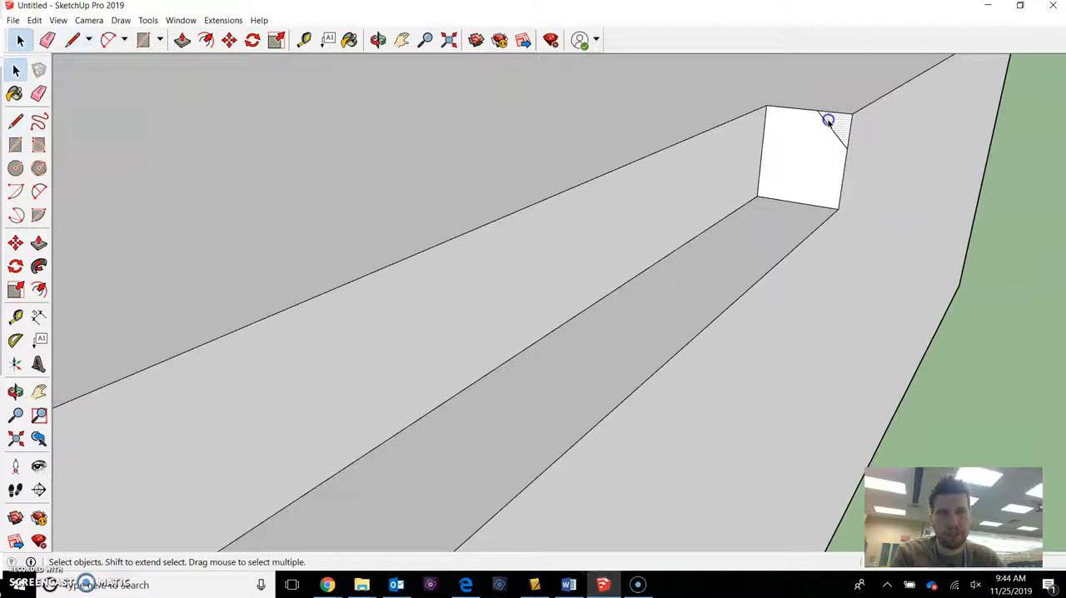
{"action": "scroll", "coordinate": [828, 119], "scroll_direction": "down", "scroll_amount": 2}
{"action": "scroll", "coordinate": [842, 130], "scroll_direction": "down", "scroll_amount": 2}
{"action": "key", "text": "p"}
{"action": "left_click_drag", "start_coordinate": [842, 125], "coordinate": [971, 65]}
{"action": "scroll", "coordinate": [924, 87], "scroll_direction": "down", "scroll_amount": 3}
{"action": "middle_click_drag", "start_coordinate": [971, 64], "coordinate": [611, 251]}
{"action": "scroll", "coordinate": [624, 222], "scroll_direction": "up", "scroll_amount": 1}
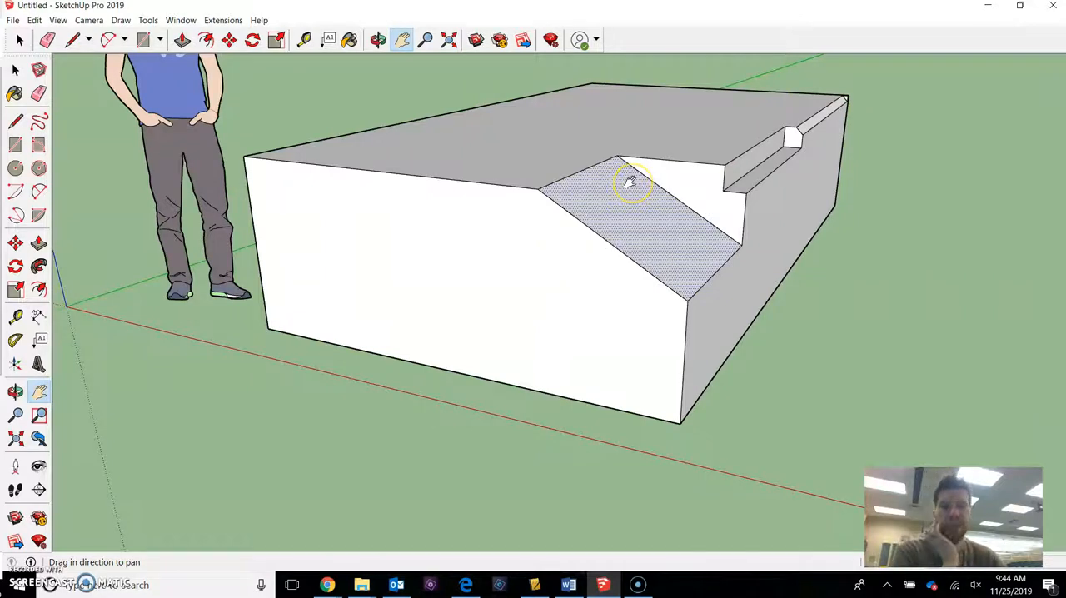
{"action": "right_click", "coordinate": [874, 179]}
{"action": "left_click", "coordinate": [876, 171]}
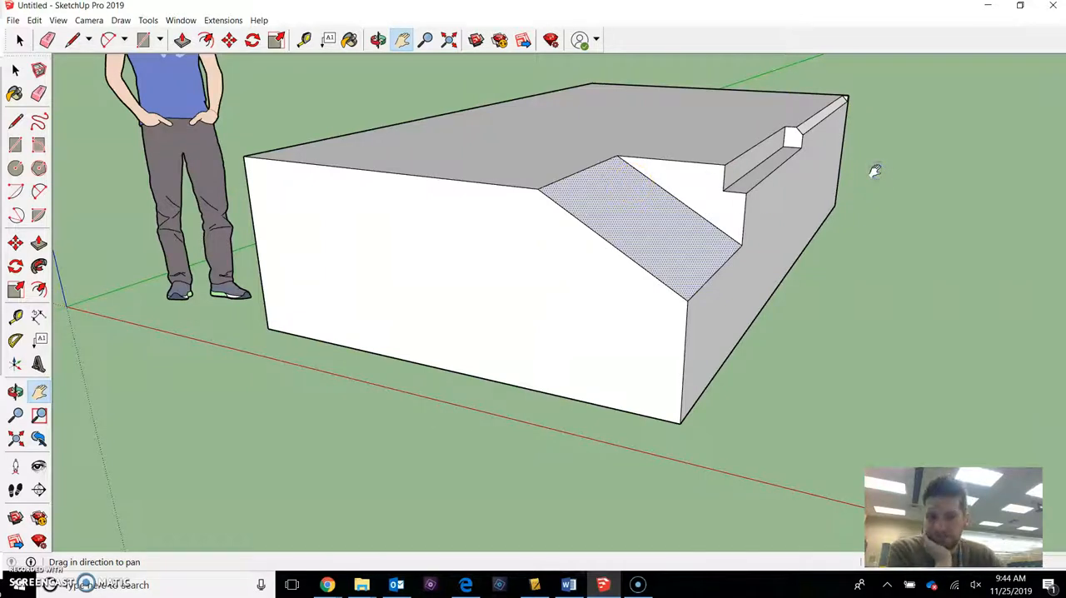
Draw a circle on the block's front face, on the side nearest the figure.
{"action": "key", "text": "c"}
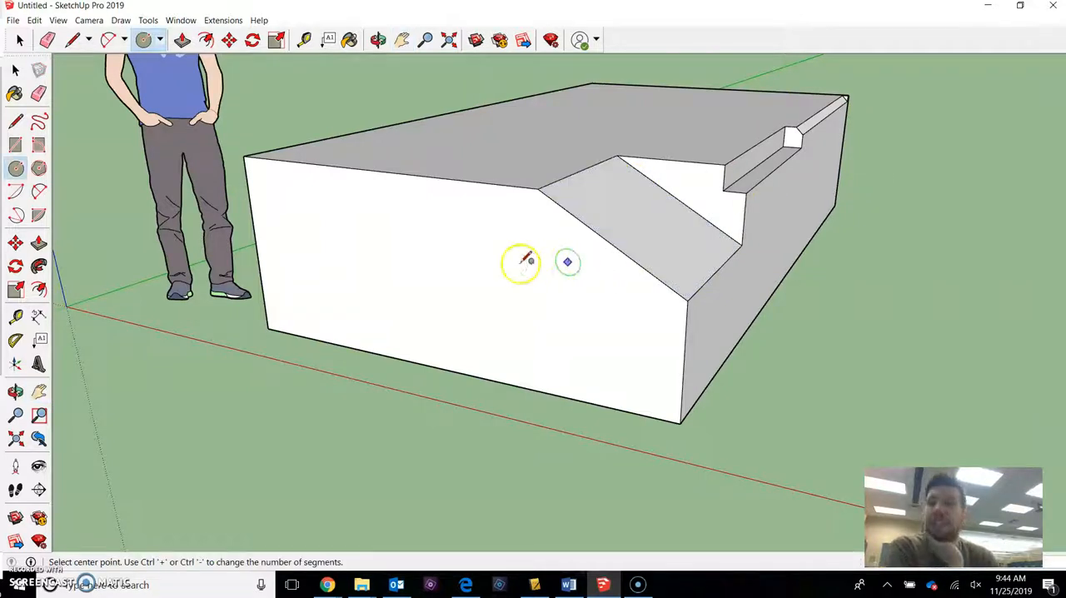
{"action": "left_click", "coordinate": [379, 262]}
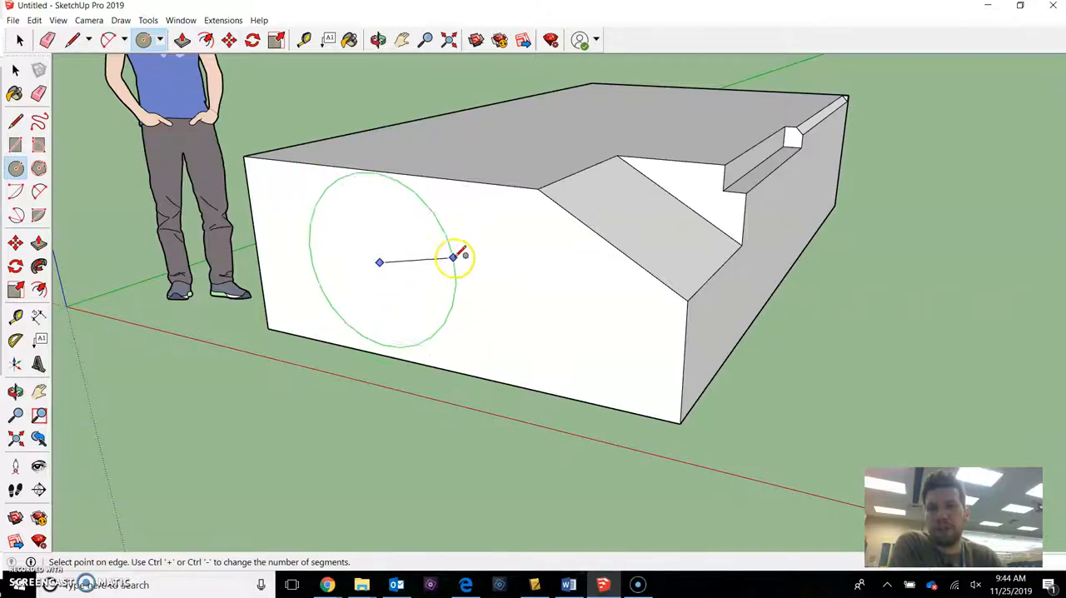
{"action": "left_click", "coordinate": [430, 263]}
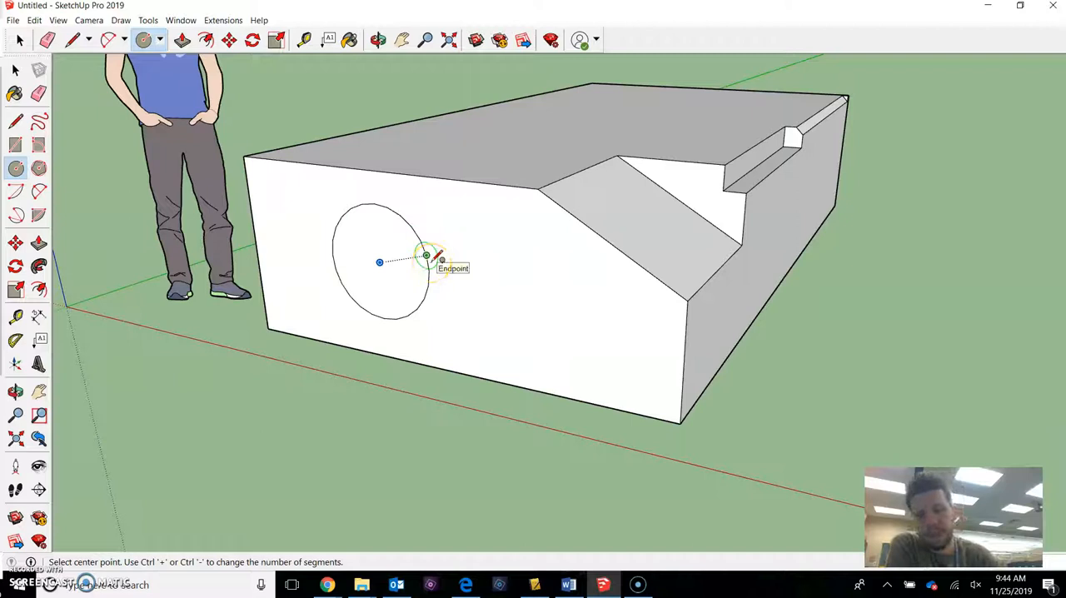
Pull the block's top face slightly upward with Push/Pull.
{"action": "key", "text": "p"}
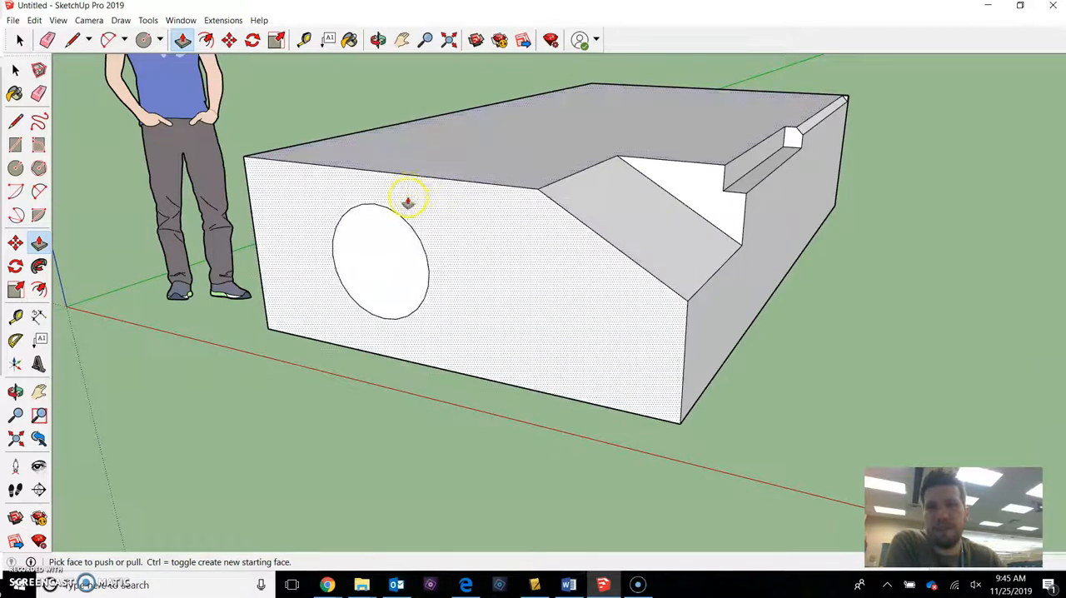
{"action": "left_click", "coordinate": [427, 169]}
{"action": "left_click", "coordinate": [443, 144]}
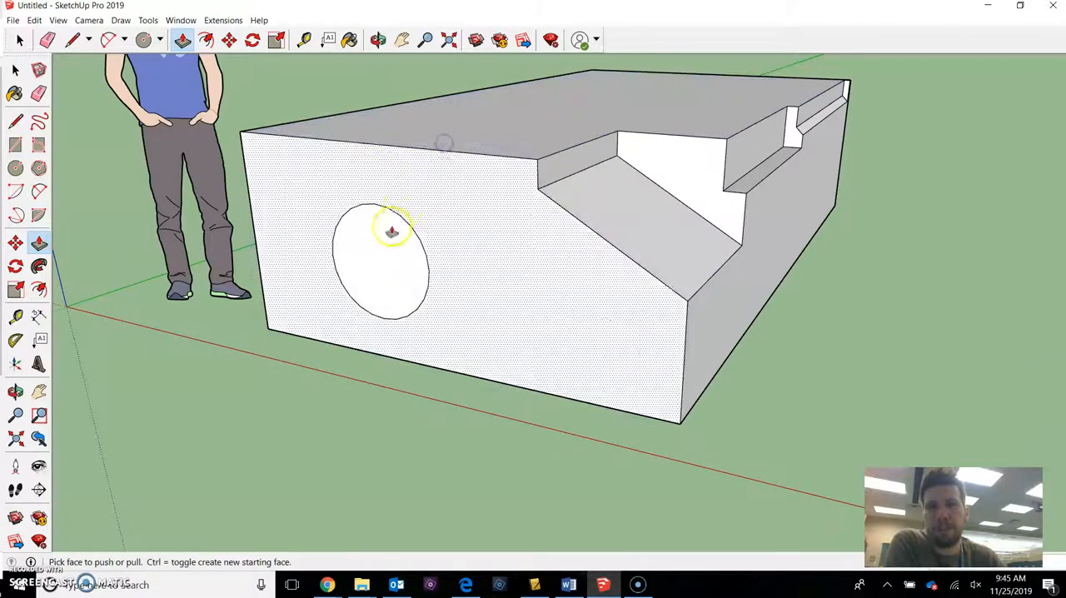
Try to push the circle through the block to its back edge, and undo it together with the raised top face.
{"action": "scroll", "coordinate": [393, 234], "scroll_direction": "down", "scroll_amount": 2}
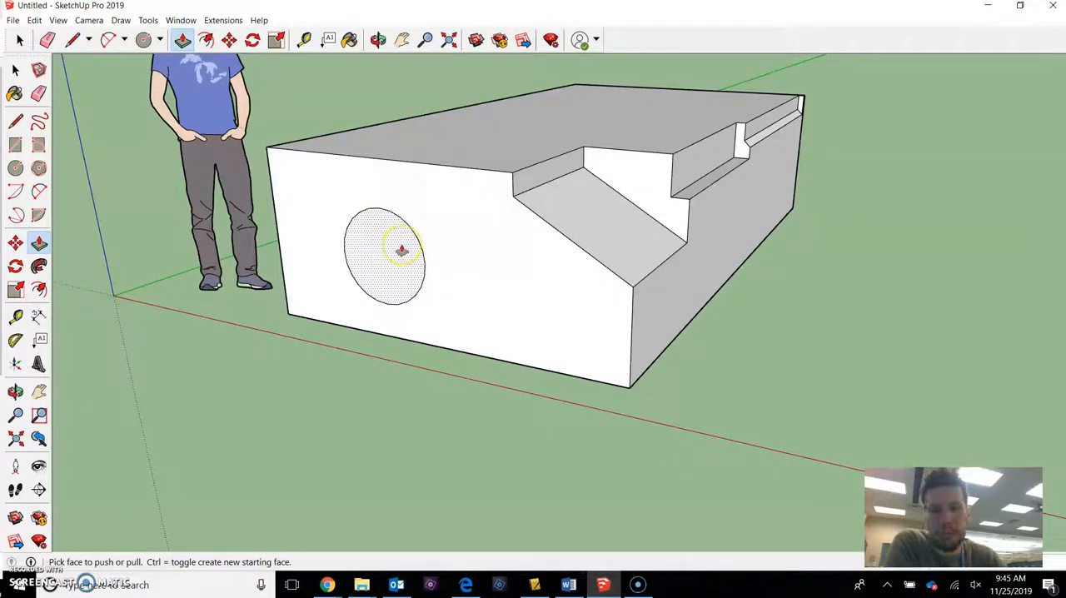
{"action": "left_click", "coordinate": [401, 250]}
{"action": "left_click", "coordinate": [325, 277]}
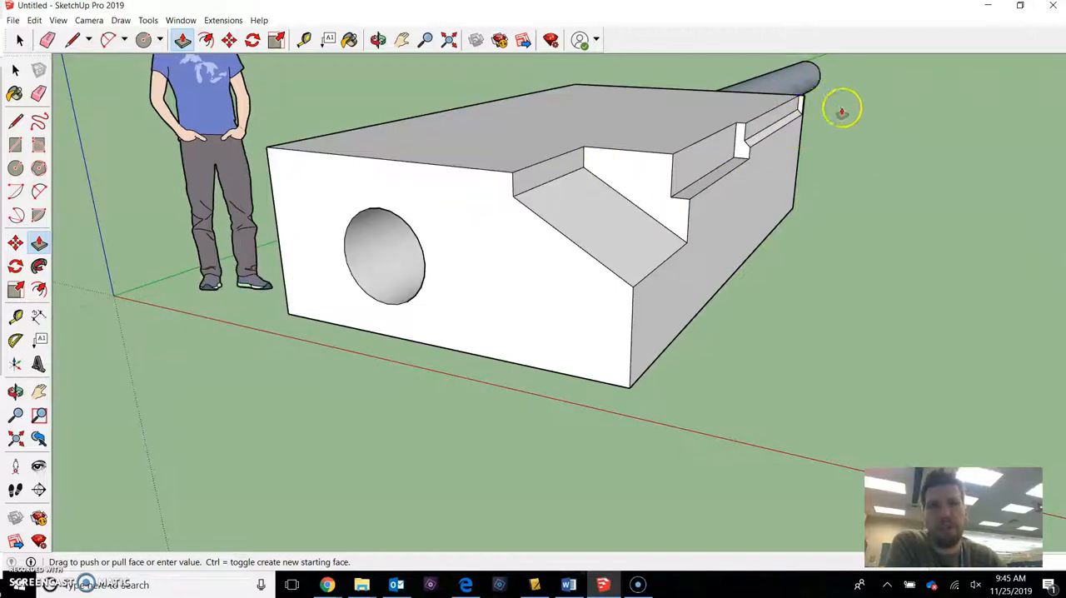
{"action": "middle_click_drag", "start_coordinate": [821, 80], "coordinate": [229, 112]}
{"action": "scroll", "coordinate": [522, 189], "scroll_direction": "down", "scroll_amount": 1}
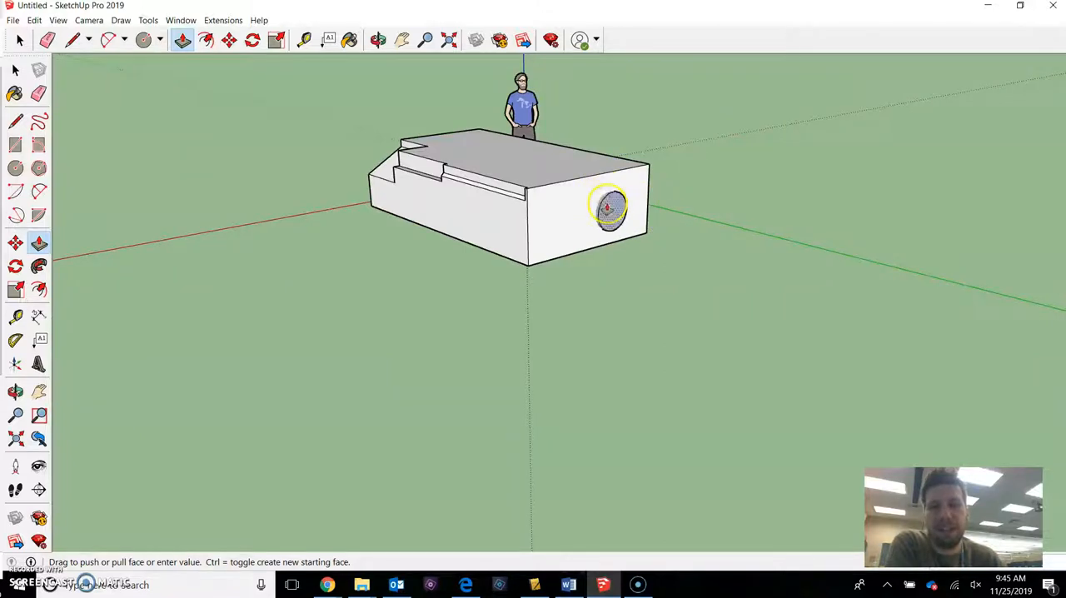
{"action": "middle_click_drag", "start_coordinate": [556, 204], "coordinate": [355, 236]}
{"action": "scroll", "coordinate": [351, 254], "scroll_direction": "up", "scroll_amount": 2}
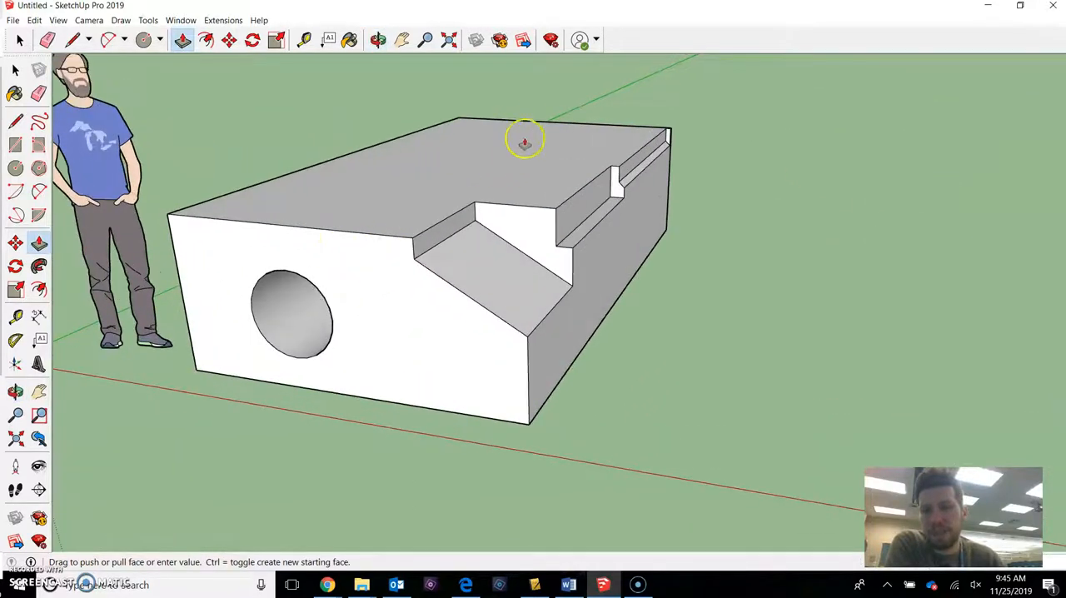
{"action": "left_click", "coordinate": [586, 125]}
{"action": "key", "text": "ctrl+z"}
Push the front face's circle back to the block's rear edge to cut a round hole through the block.
{"action": "middle_click_drag", "start_coordinate": [337, 241], "coordinate": [416, 210]}
{"action": "middle_click_drag", "start_coordinate": [354, 283], "coordinate": [300, 300]}
{"action": "left_click_drag", "start_coordinate": [300, 299], "coordinate": [392, 234]}
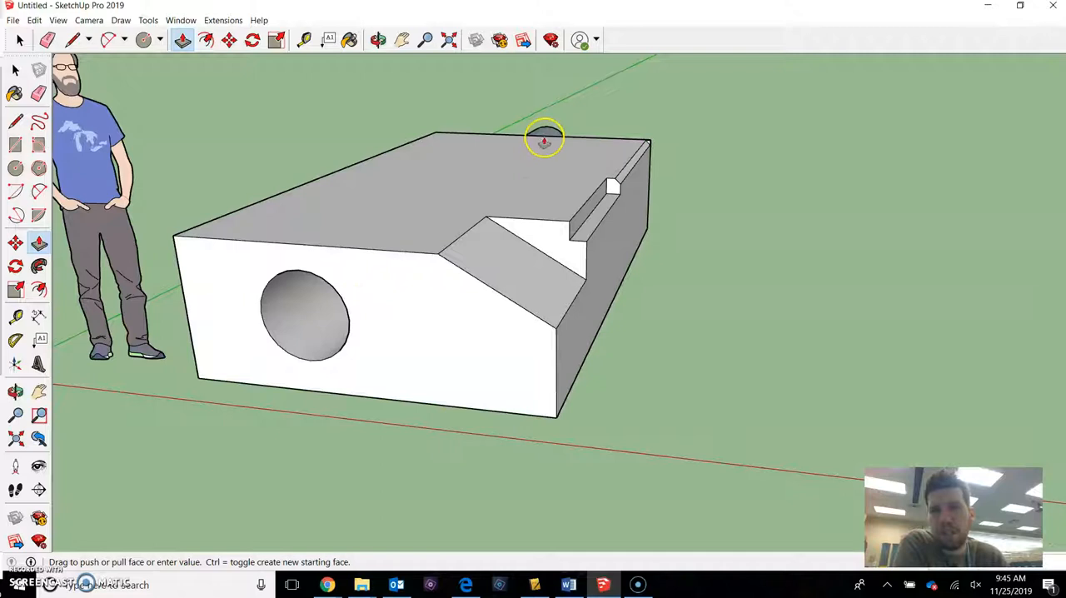
{"action": "left_click", "coordinate": [575, 139]}
{"action": "mouse_move", "coordinate": [418, 231]}
{"action": "middle_mouse_down"}
{"action": "mouse_move", "coordinate": [430, 214]}
{"action": "mouse_move", "coordinate": [413, 225]}
{"action": "middle_mouse_up"}
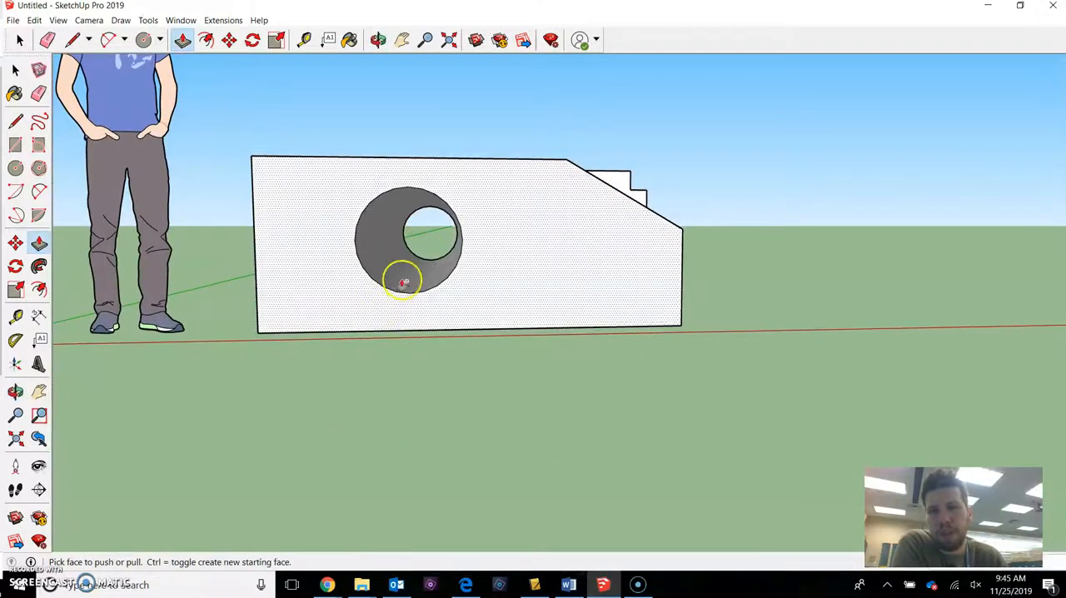
Undo the round hole and try pushing the front face's circle back through the block again with Push/Pull.
{"action": "left_click", "coordinate": [453, 223]}
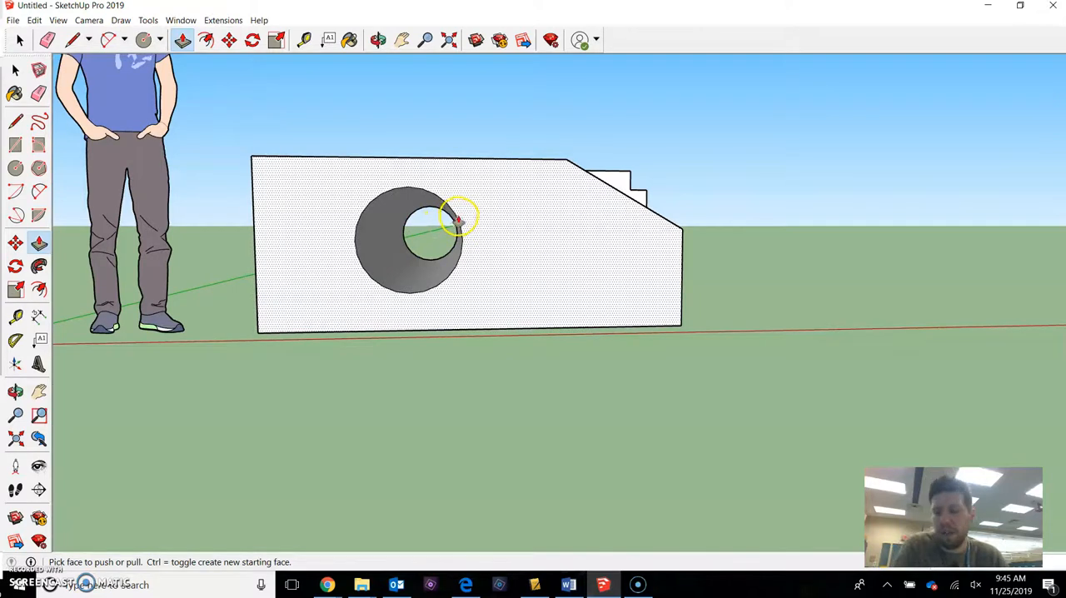
{"action": "key", "text": "ctrl+z"}
{"action": "middle_click_drag", "start_coordinate": [458, 228], "coordinate": [218, 388]}
{"action": "left_click", "coordinate": [388, 257]}
{"action": "scroll", "coordinate": [390, 258], "scroll_direction": "down", "scroll_amount": 3}
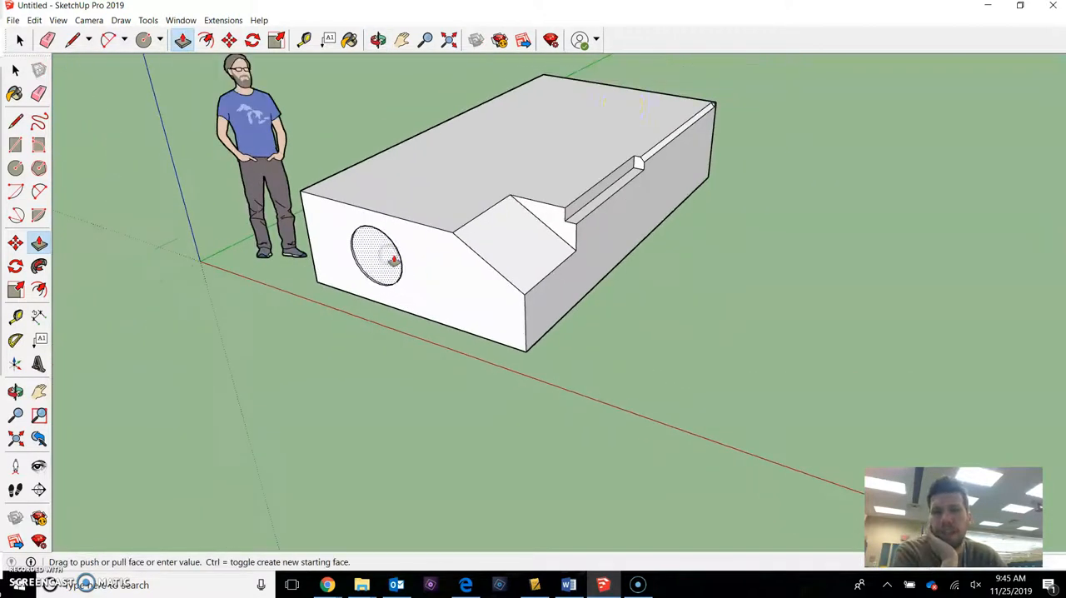
{"action": "left_click", "coordinate": [631, 98]}
{"action": "middle_click_drag", "start_coordinate": [642, 88], "coordinate": [789, 10]}
{"action": "middle_click_drag", "start_coordinate": [505, 229], "coordinate": [500, 280]}
{"action": "right_click", "coordinate": [514, 243]}
{"action": "left_click", "coordinate": [494, 227]}
{"action": "left_click", "coordinate": [15, 145]}
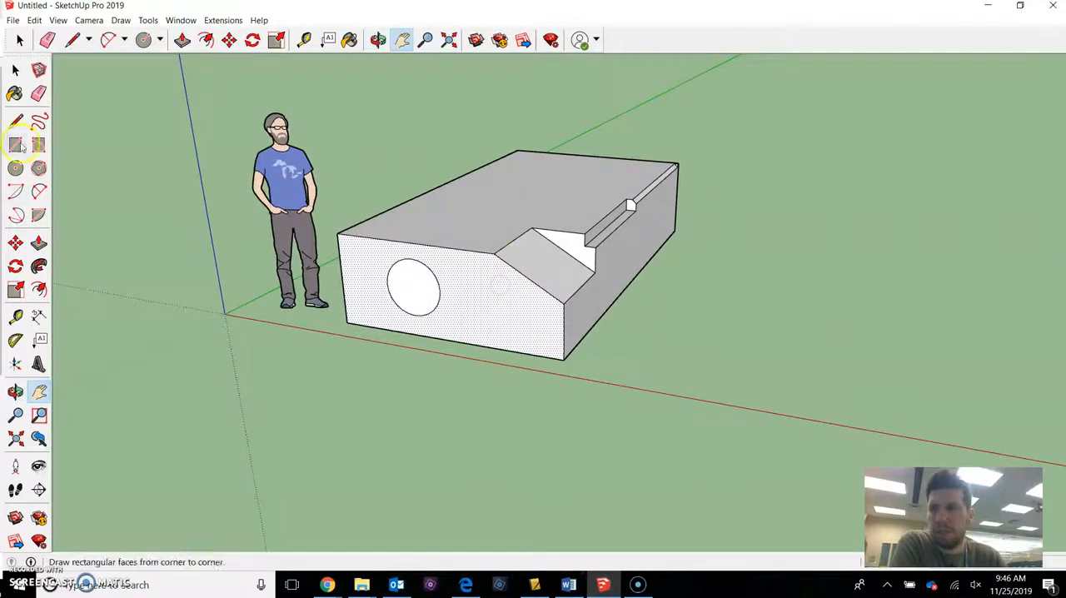
Draw a 2 Point Arc across the top face's rear corner on the figure's side, bulging inward between the two adjoining edges.
{"action": "middle_click_drag", "start_coordinate": [702, 160], "coordinate": [236, 243]}
{"action": "left_click_drag", "start_coordinate": [431, 192], "coordinate": [527, 317]}
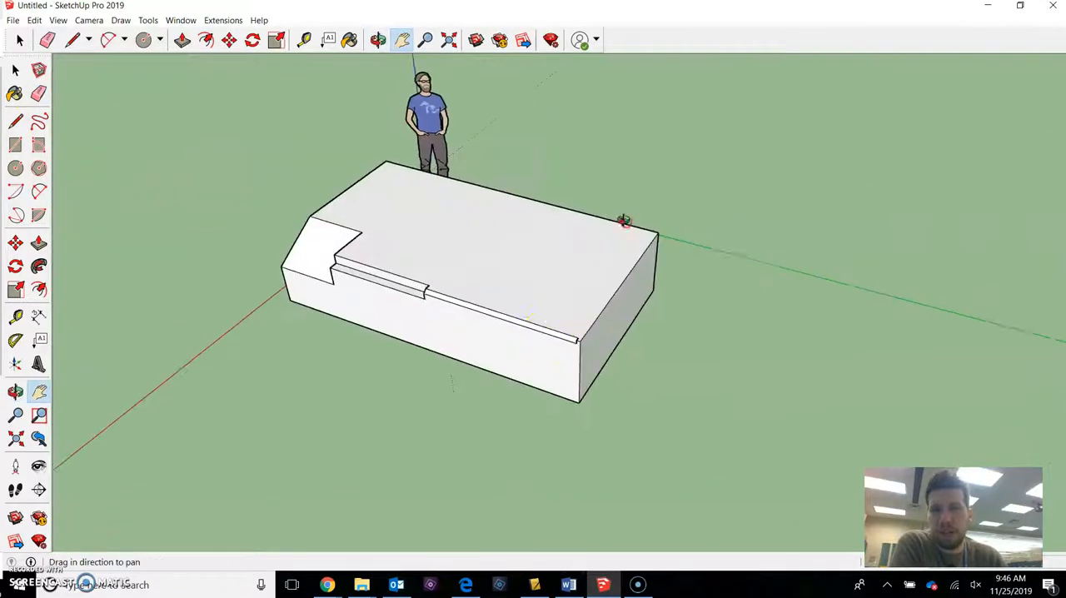
{"action": "middle_click_drag", "start_coordinate": [625, 220], "coordinate": [229, 231]}
{"action": "scroll", "coordinate": [513, 249], "scroll_direction": "up", "scroll_amount": 3}
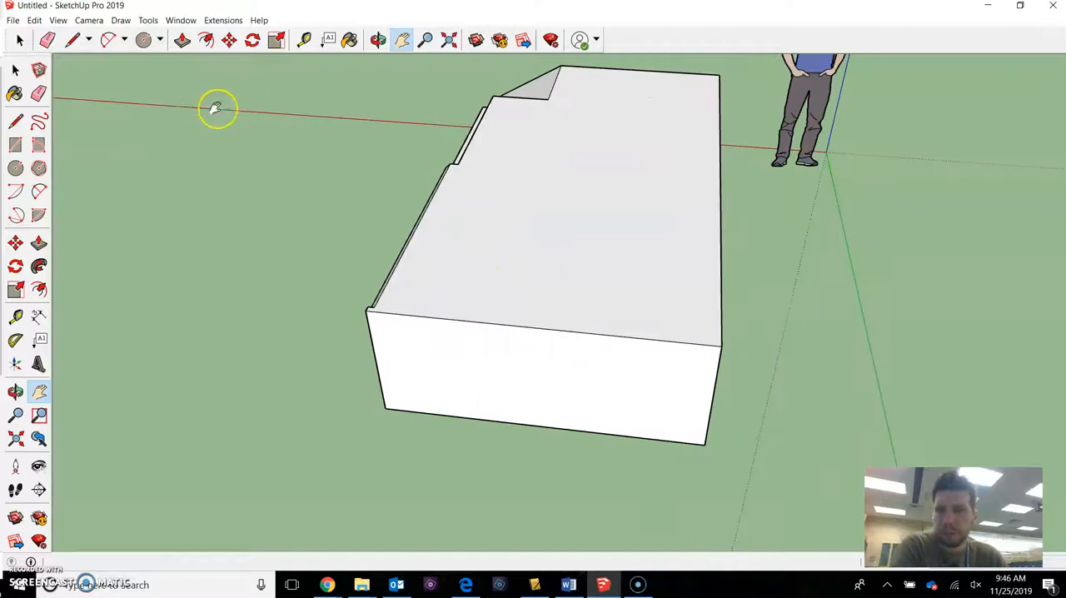
{"action": "middle_click_drag", "start_coordinate": [416, 194], "coordinate": [545, 217]}
{"action": "key", "text": "a"}
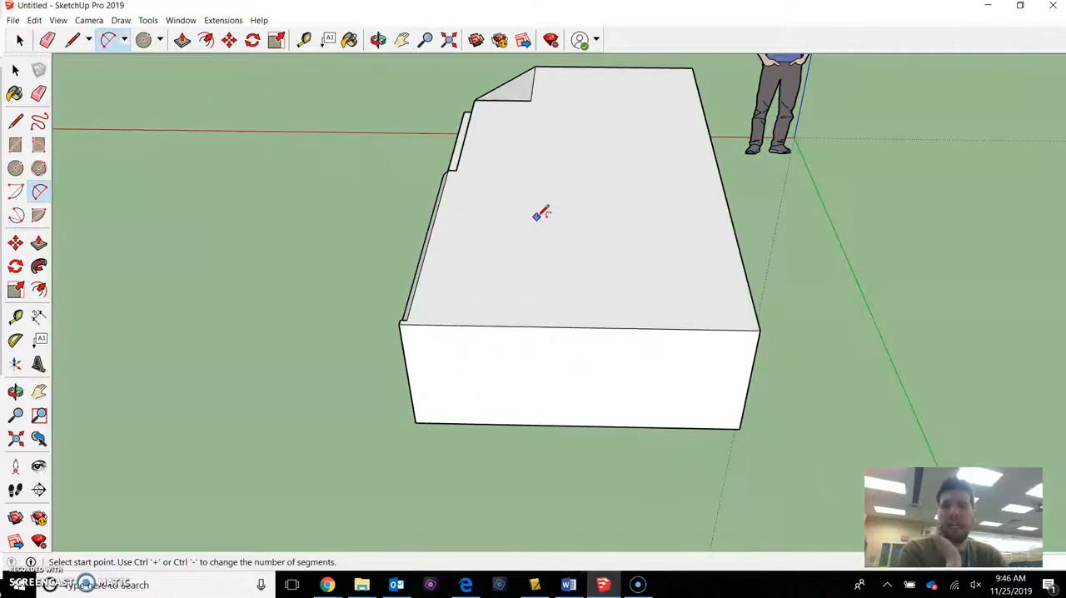
{"action": "middle_click_drag", "start_coordinate": [651, 291], "coordinate": [625, 314]}
{"action": "key", "text": "a"}
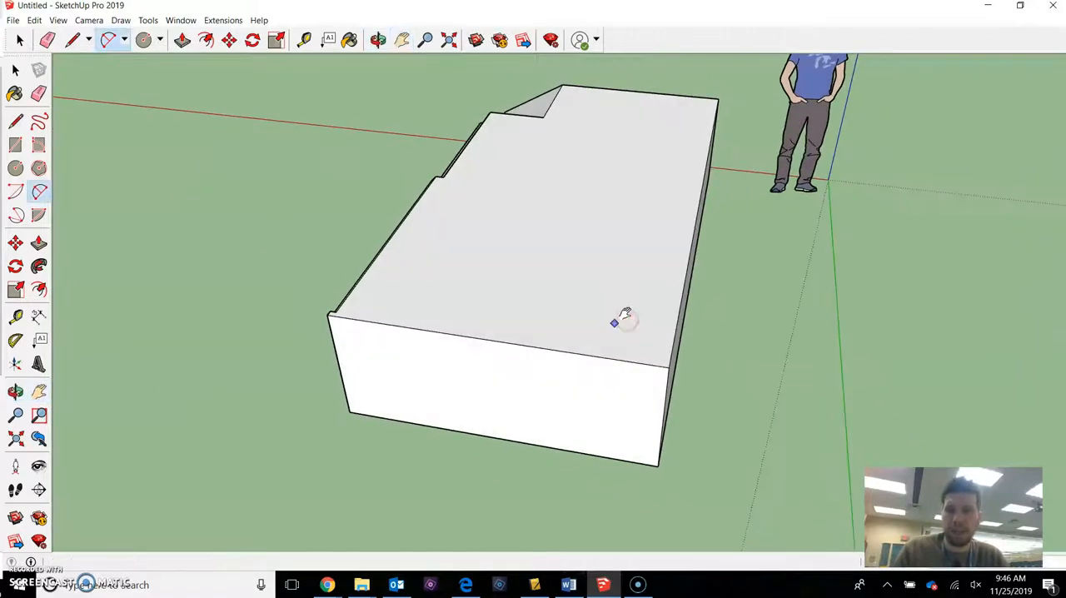
{"action": "middle_click_drag", "start_coordinate": [630, 322], "coordinate": [539, 313], "text": "shift"}
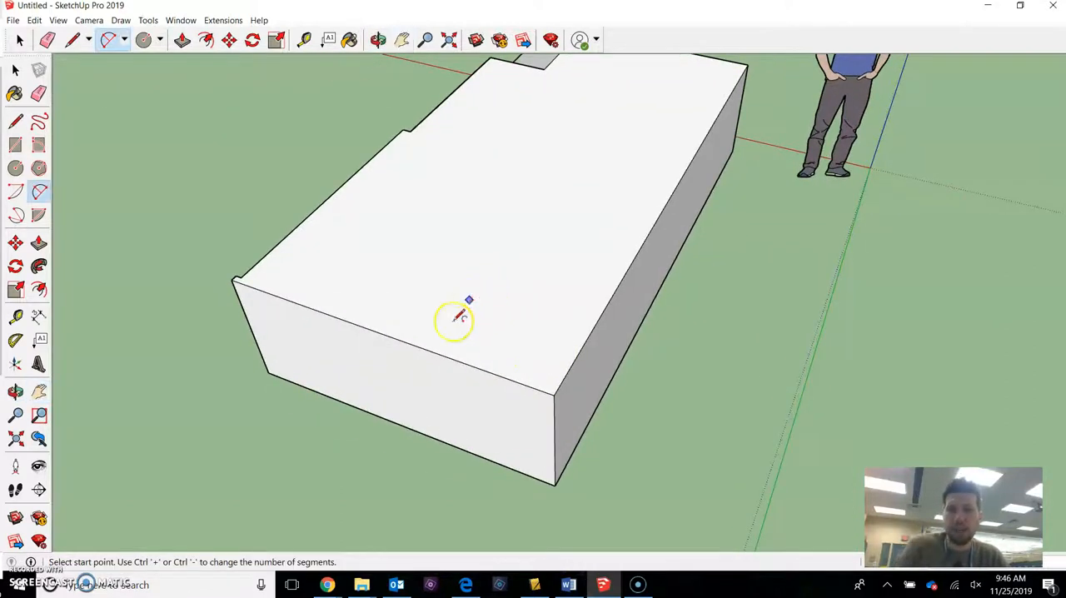
{"action": "scroll", "coordinate": [468, 343], "scroll_direction": "up", "scroll_amount": 2}
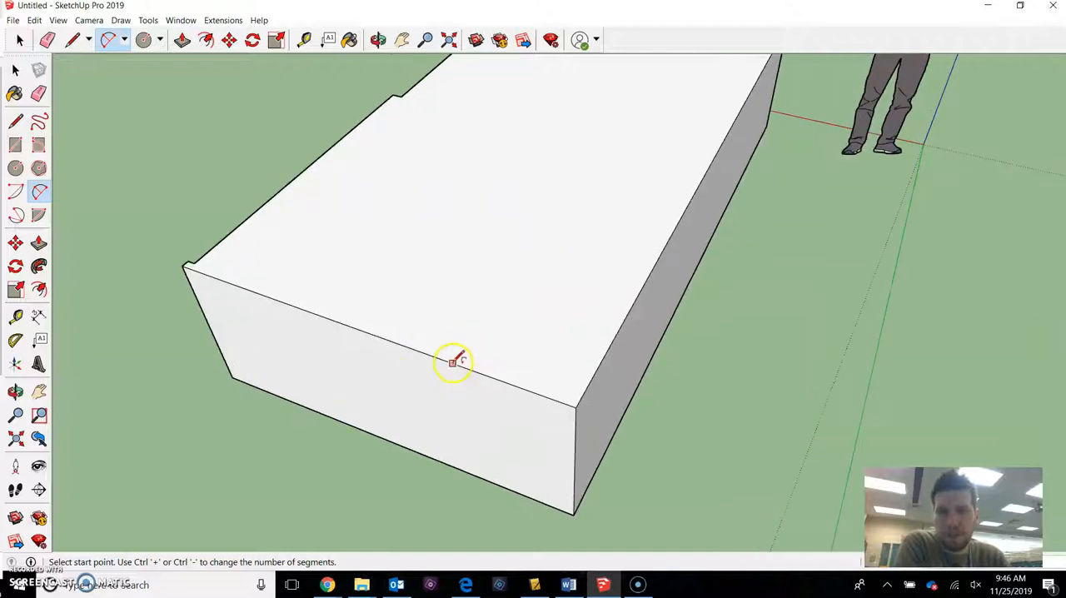
{"action": "left_click", "coordinate": [452, 362]}
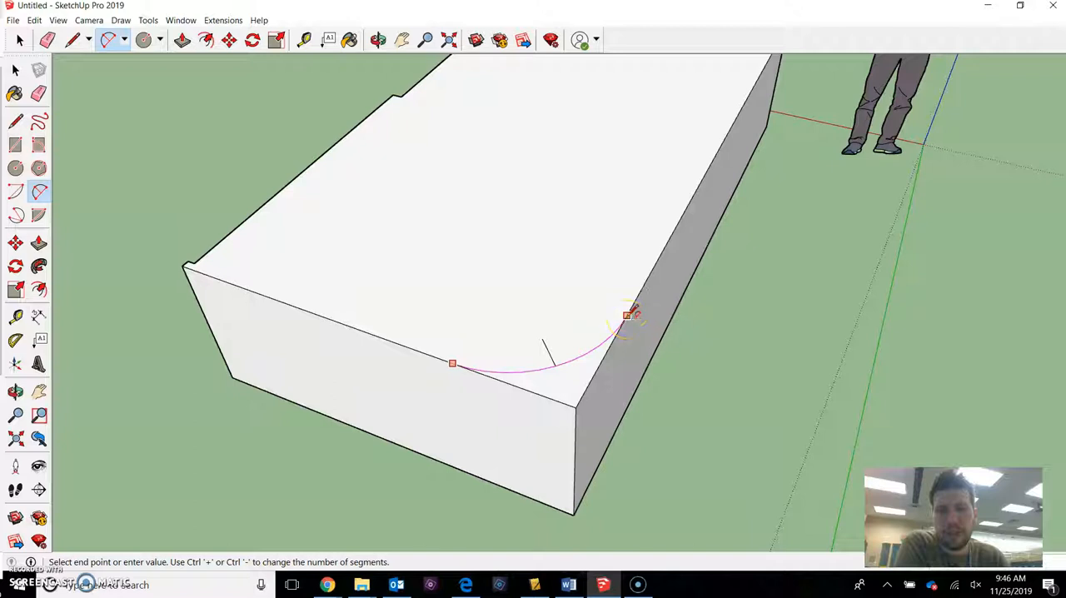
{"action": "left_click", "coordinate": [637, 294]}
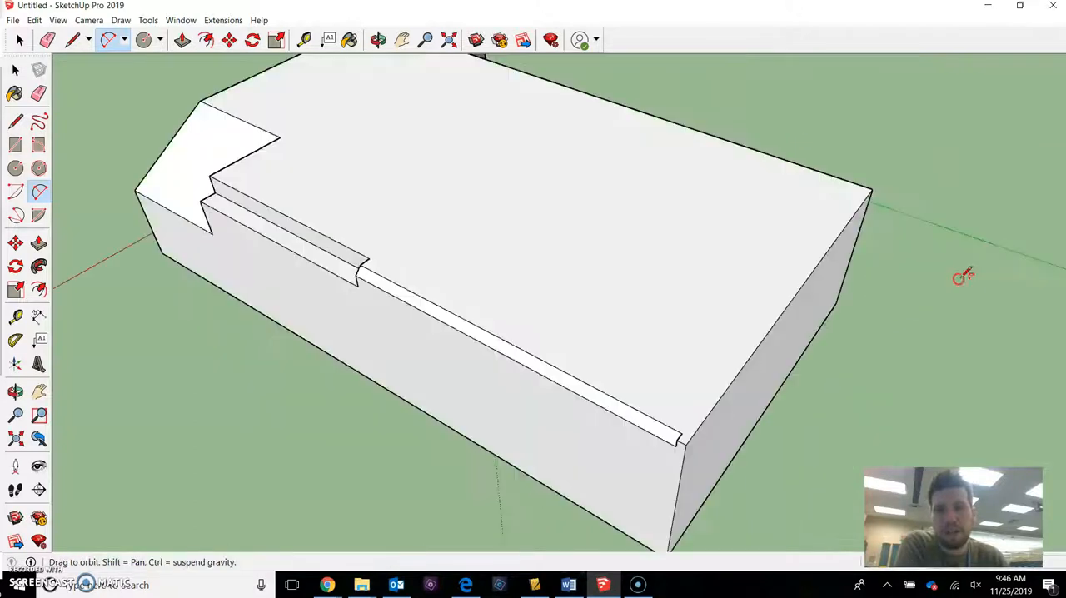
{"action": "left_click", "coordinate": [747, 147]}
{"action": "left_click", "coordinate": [833, 242]}
{"action": "middle_click_drag", "start_coordinate": [795, 198], "coordinate": [571, 209]}
{"action": "left_click", "coordinate": [708, 268]}
{"action": "middle_click_drag", "start_coordinate": [708, 269], "coordinate": [638, 291]}
Push the corner area outside the arc partway down with Push/Pull to cut a curved recess into the block.
{"action": "key", "text": "space"}
{"action": "left_click", "coordinate": [646, 298]}
{"action": "scroll", "coordinate": [645, 299], "scroll_direction": "down", "scroll_amount": 2}
{"action": "scroll", "coordinate": [638, 297], "scroll_direction": "up", "scroll_amount": 2}
{"action": "left_click", "coordinate": [552, 228]}
{"action": "left_click", "coordinate": [605, 295]}
{"action": "key", "text": "p"}
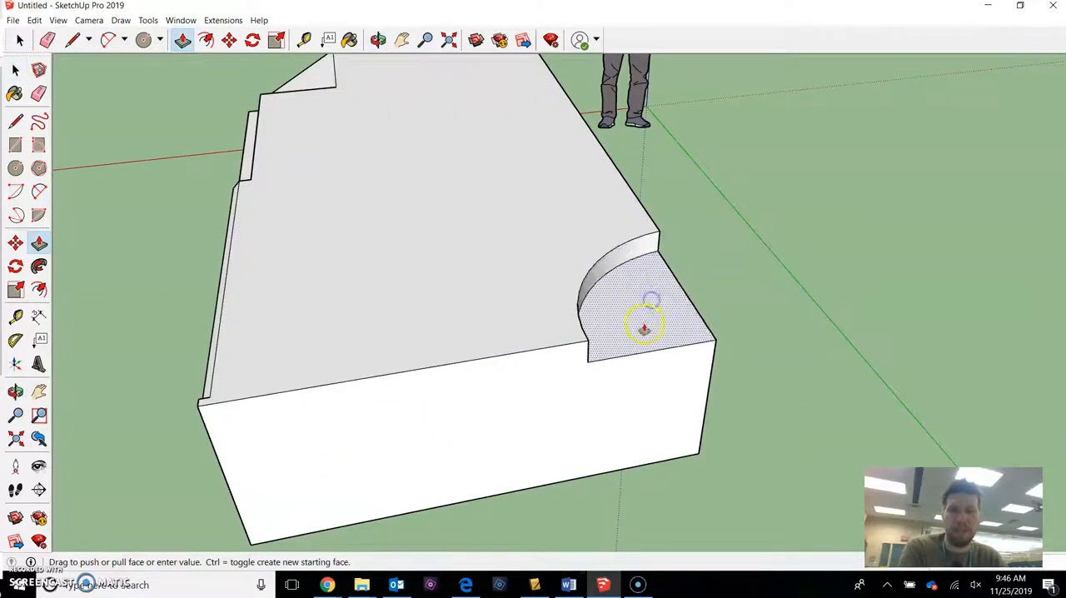
{"action": "left_click", "coordinate": [646, 341]}
{"action": "middle_click_drag", "start_coordinate": [648, 327], "coordinate": [492, 333]}
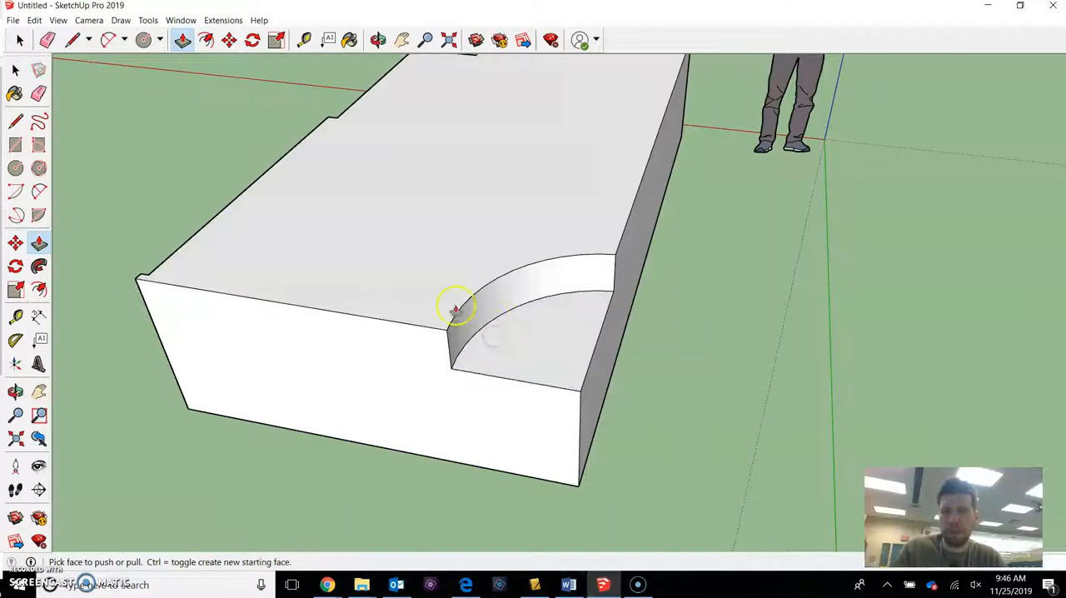
{"action": "key", "text": "f"}
{"action": "middle_click_drag", "start_coordinate": [393, 268], "coordinate": [625, 264]}
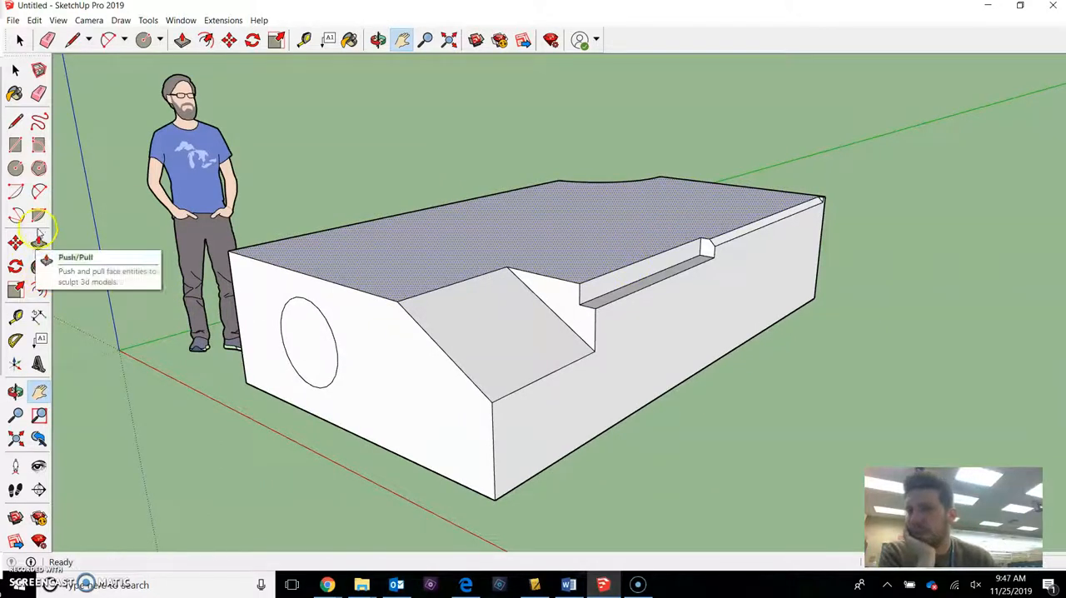
{"action": "middle_click_drag", "start_coordinate": [72, 214], "coordinate": [643, 243]}
{"action": "middle_click_drag", "start_coordinate": [258, 226], "coordinate": [394, 251]}
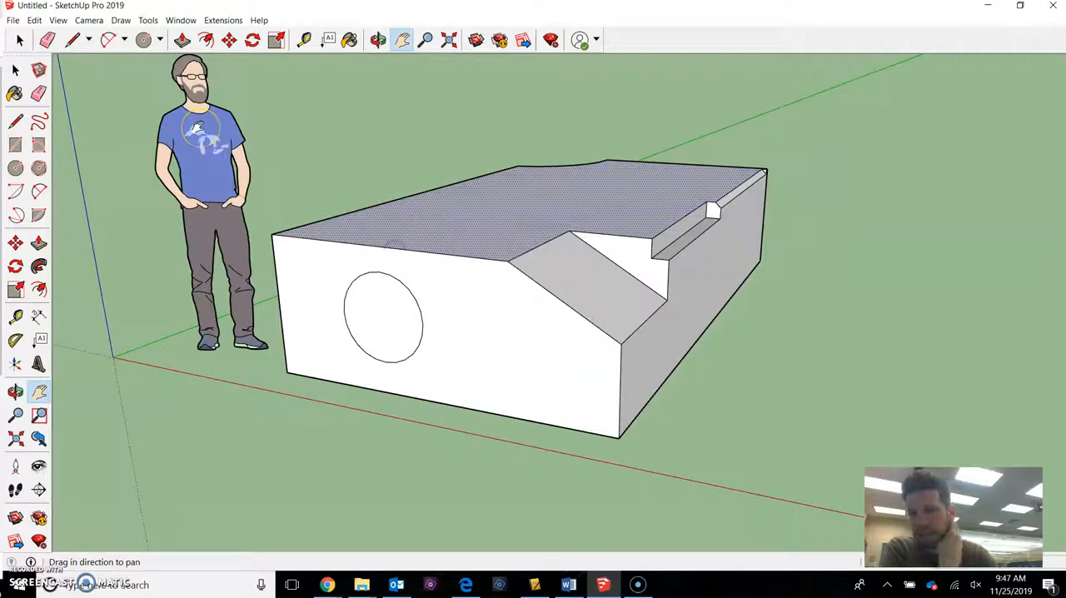
Start the Paint Bucket and switch the material library from Colors to the overview of all Materials collections.
{"action": "key", "text": "b"}
{"action": "left_click", "coordinate": [692, 198]}
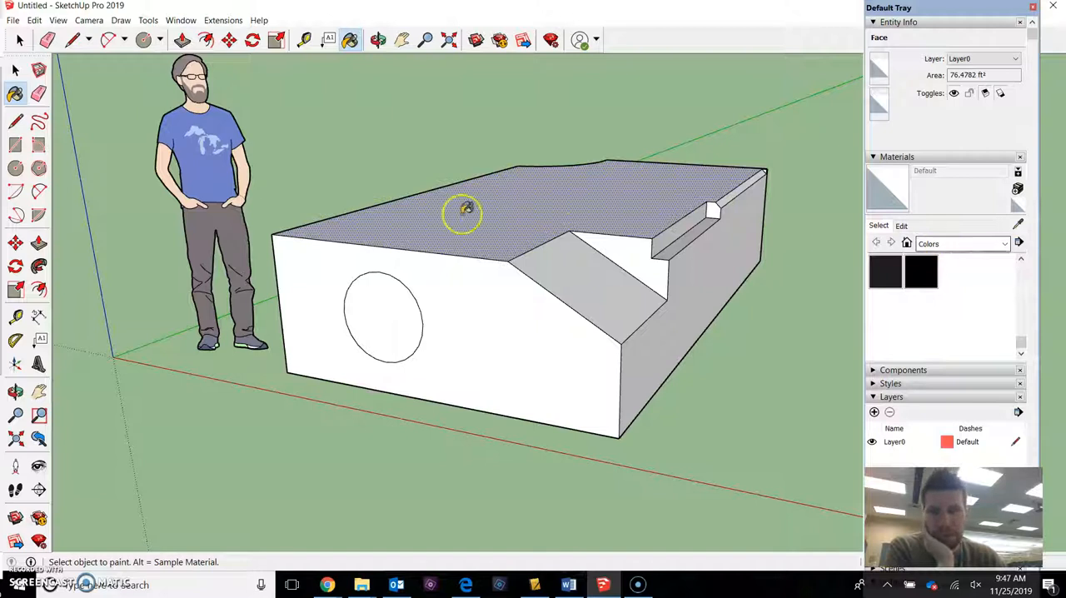
{"action": "left_click", "coordinate": [988, 239]}
{"action": "scroll", "coordinate": [970, 260], "scroll_direction": "up", "scroll_amount": 2}
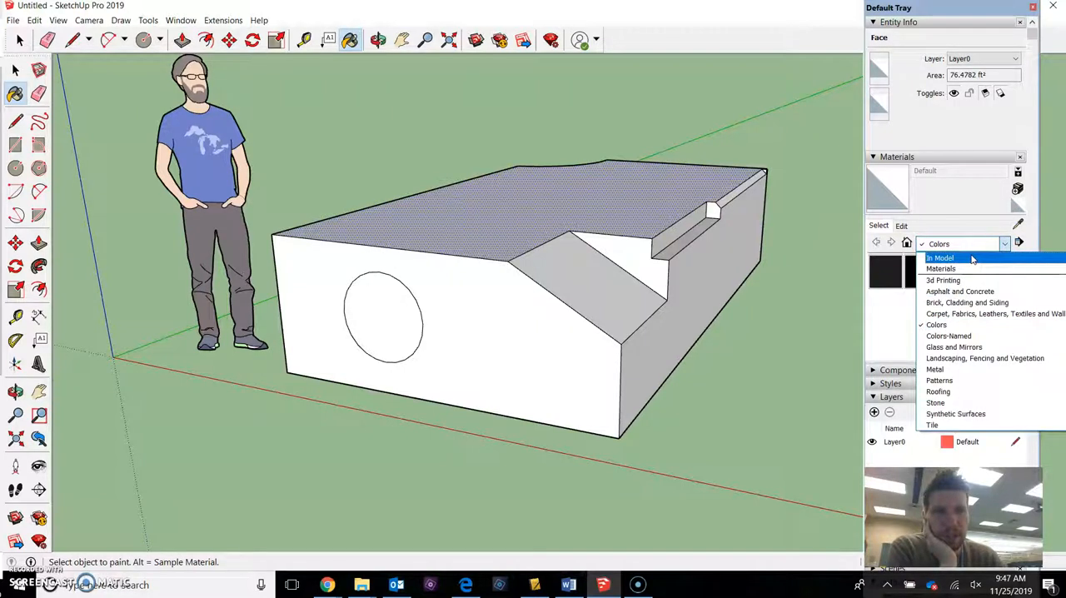
{"action": "left_click", "coordinate": [969, 263]}
{"action": "left_click_drag", "start_coordinate": [942, 11], "coordinate": [957, 12]}
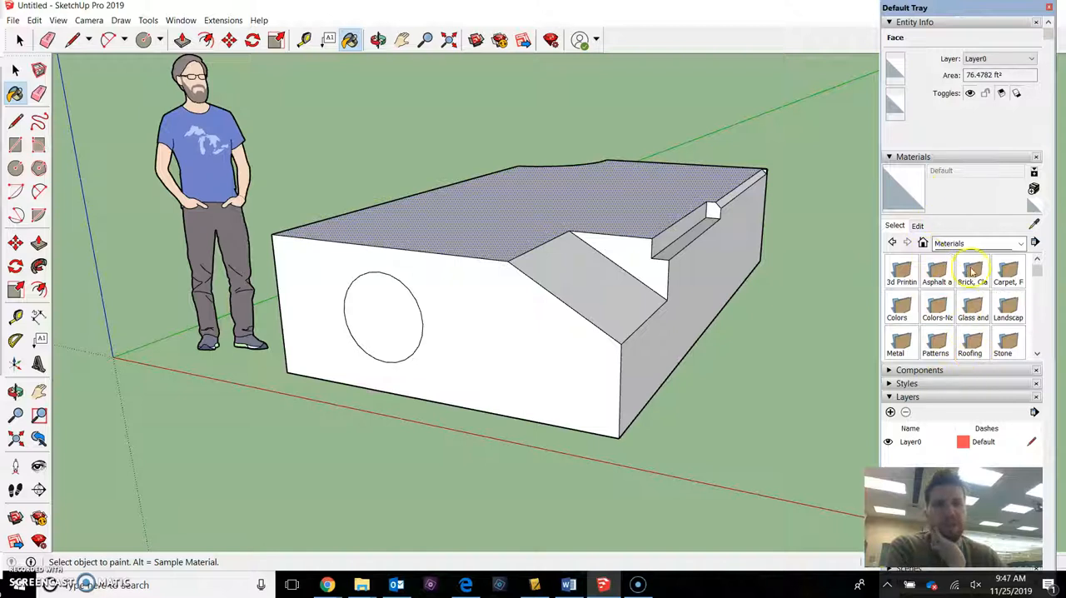
Paint the block's front face with Brick Antique 01 from the Brick, Cladding and Siding collection.
{"action": "left_click", "coordinate": [974, 244]}
{"action": "left_click", "coordinate": [965, 268]}
{"action": "left_click", "coordinate": [949, 283]}
{"action": "left_click", "coordinate": [507, 304]}
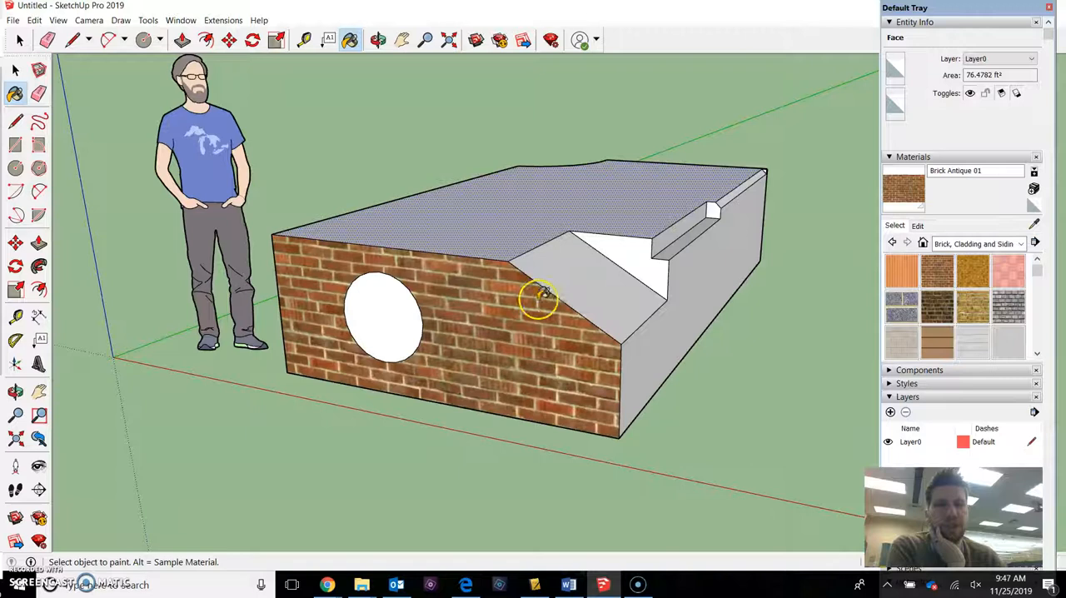
Paint the sloped corner face and the front face around the circle with Translucent Glass Blue from Glass and Mirrors.
{"action": "middle_click_drag", "start_coordinate": [538, 300], "coordinate": [633, 295]}
{"action": "left_click", "coordinate": [974, 243]}
{"action": "left_click", "coordinate": [966, 297]}
{"action": "left_click", "coordinate": [1008, 277]}
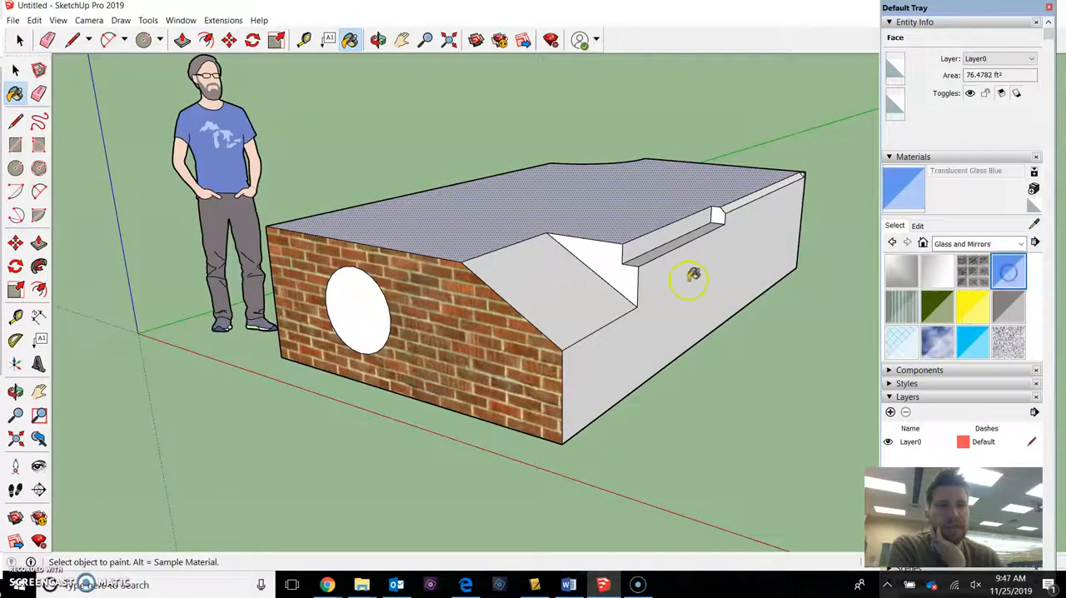
{"action": "left_click", "coordinate": [586, 284]}
{"action": "scroll", "coordinate": [541, 273], "scroll_direction": "up", "scroll_amount": 2}
{"action": "left_click", "coordinate": [391, 322]}
Paint the block's long notched side face with Grass Dark Green from the Landscaping, Fencing and Vegetation collection.
{"action": "mouse_move", "coordinate": [400, 316]}
{"action": "middle_mouse_down"}
{"action": "mouse_move", "coordinate": [621, 208]}
{"action": "mouse_move", "coordinate": [542, 207]}
{"action": "mouse_move", "coordinate": [497, 223]}
{"action": "mouse_move", "coordinate": [440, 280]}
{"action": "mouse_move", "coordinate": [721, 289]}
{"action": "middle_mouse_up"}
{"action": "left_click", "coordinate": [970, 244]}
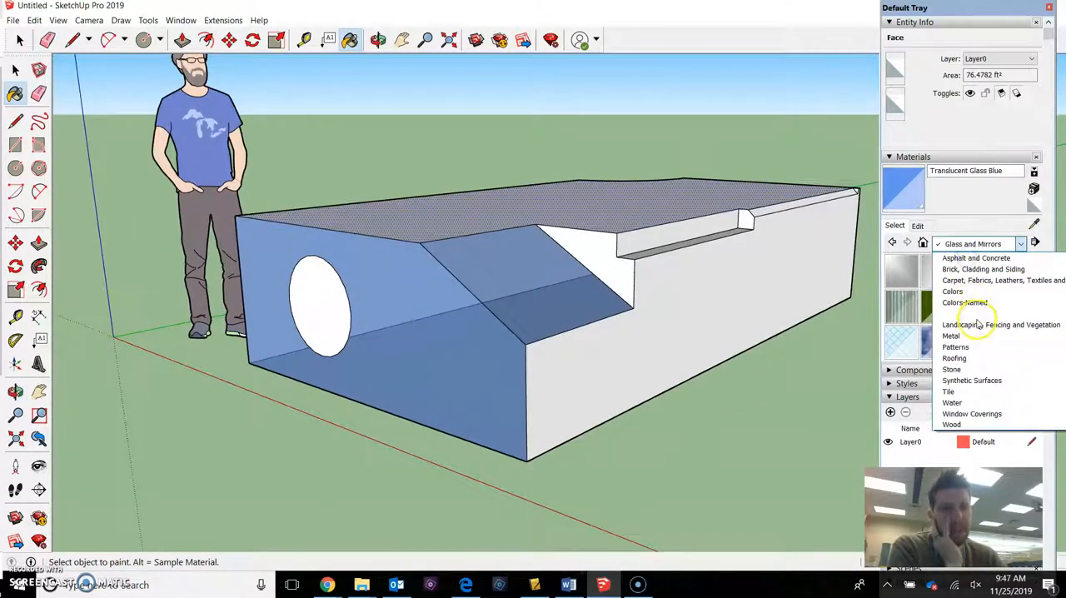
{"action": "left_click", "coordinate": [977, 321]}
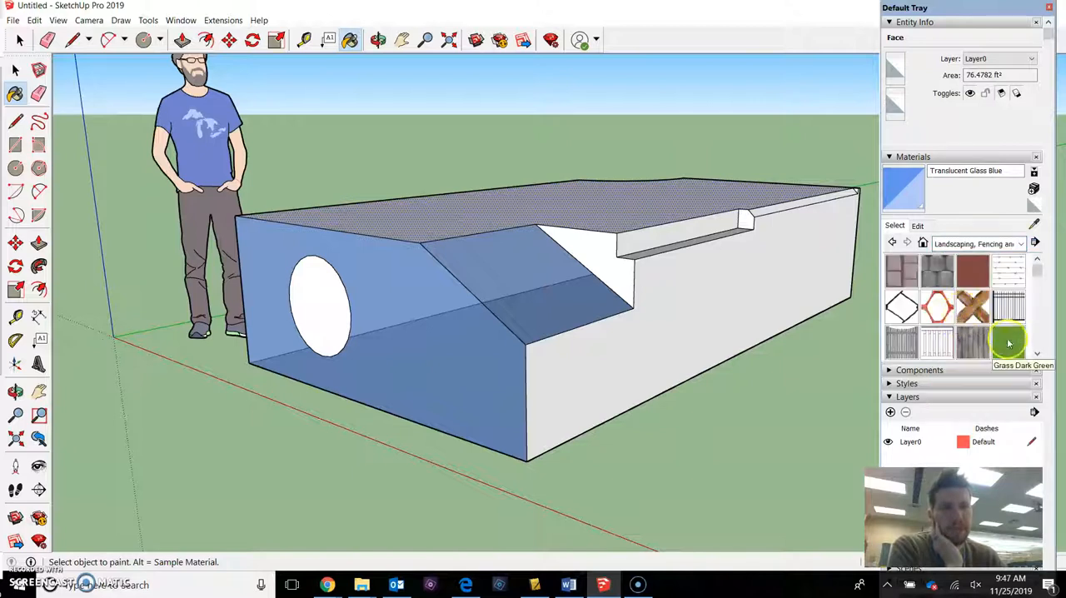
{"action": "left_click", "coordinate": [1008, 341]}
{"action": "left_click", "coordinate": [631, 333]}
Paint the narrow ledge of the notch along the side's upper edge with Color A07 from the Colors collection.
{"action": "left_click", "coordinate": [900, 307]}
{"action": "left_click", "coordinate": [949, 243]}
{"action": "left_click", "coordinate": [957, 281]}
{"action": "left_click", "coordinate": [971, 304]}
{"action": "left_click", "coordinate": [664, 241]}
{"action": "middle_click_drag", "start_coordinate": [664, 241], "coordinate": [670, 391]}
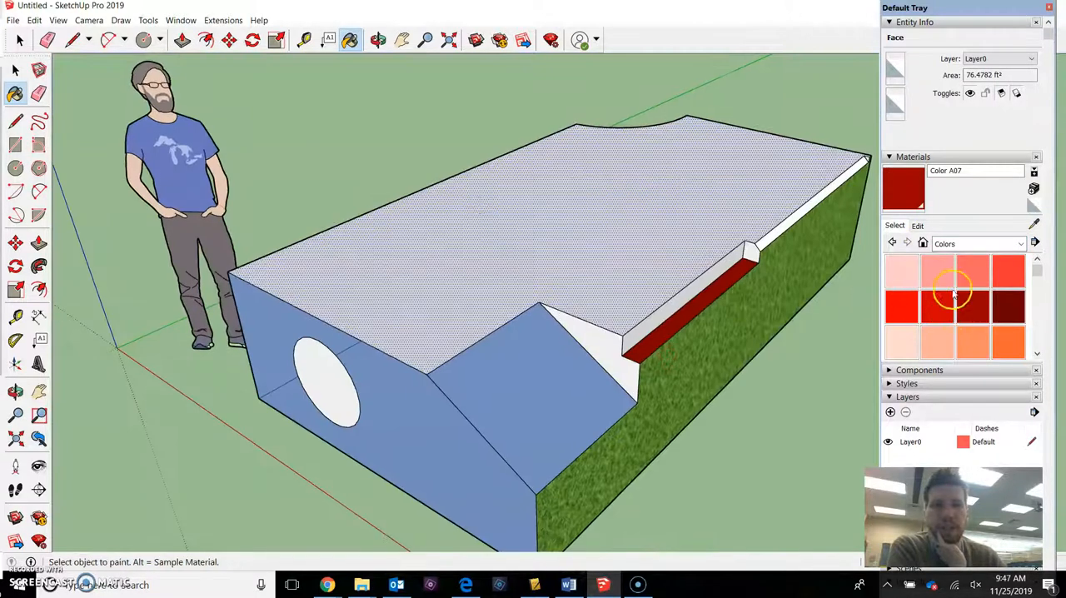
Paint the block's top face with the yellow Color E03 and move the tray slightly farther from the model.
{"action": "scroll", "coordinate": [958, 300], "scroll_direction": "down", "scroll_amount": 3}
{"action": "left_click", "coordinate": [963, 286]}
{"action": "left_click", "coordinate": [612, 248]}
{"action": "mouse_move", "coordinate": [690, 305]}
{"action": "middle_mouse_down"}
{"action": "mouse_move", "coordinate": [690, 245]}
{"action": "mouse_move", "coordinate": [702, 259]}
{"action": "middle_mouse_up"}
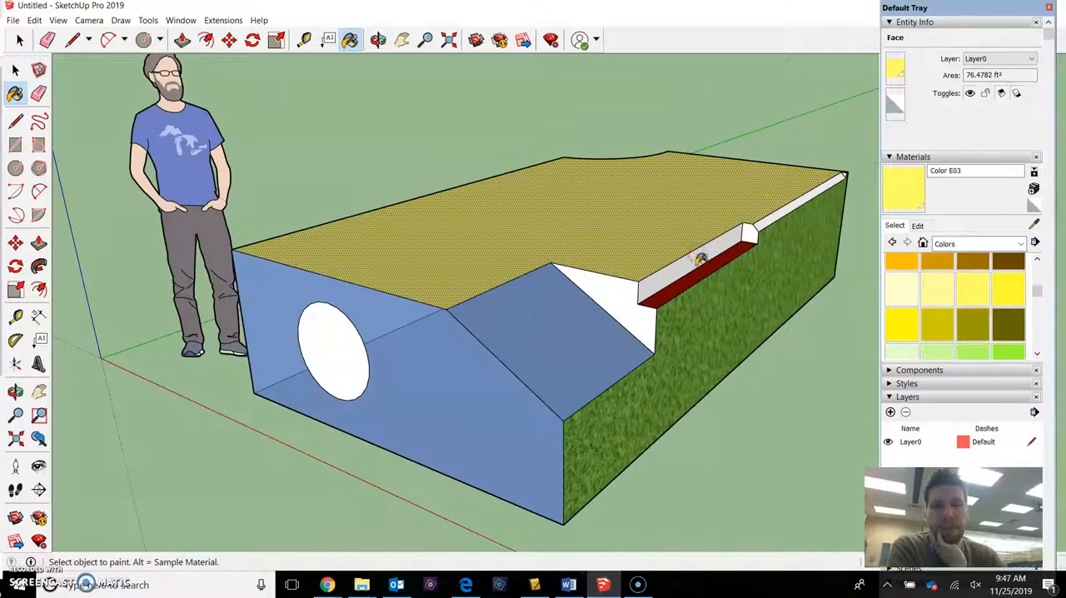
{"action": "left_click_drag", "start_coordinate": [923, 7], "coordinate": [938, 8]}
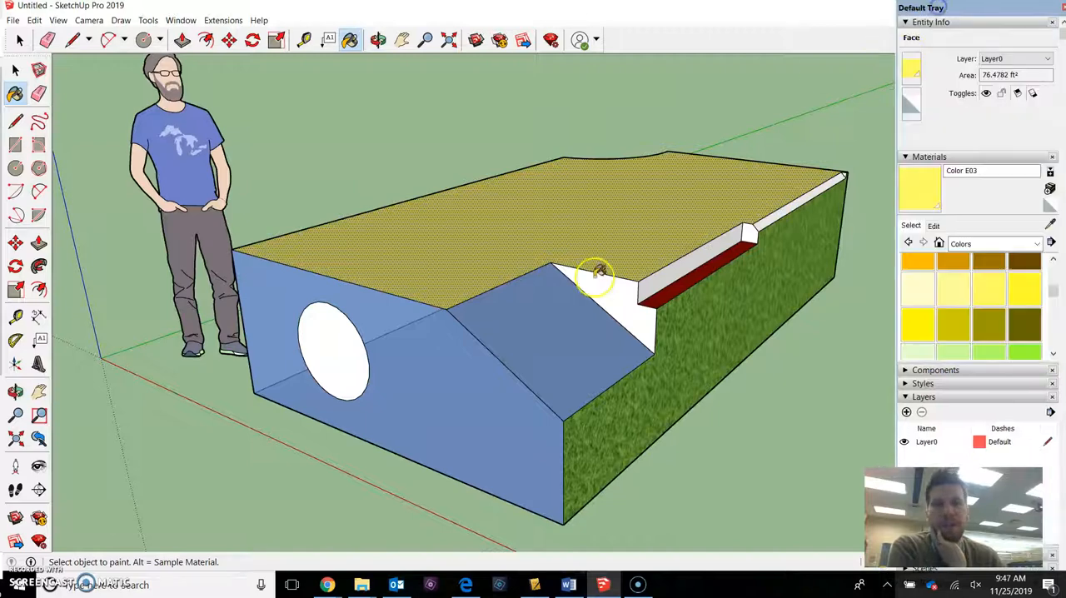
{"action": "middle_click_drag", "start_coordinate": [598, 271], "coordinate": [621, 240]}
{"action": "key", "text": "h"}
{"action": "mouse_move", "coordinate": [514, 297]}
{"action": "middle_mouse_down"}
{"action": "mouse_move", "coordinate": [531, 274]}
{"action": "mouse_move", "coordinate": [591, 266]}
{"action": "mouse_move", "coordinate": [474, 290]}
{"action": "mouse_move", "coordinate": [546, 278]}
{"action": "mouse_move", "coordinate": [506, 299]}
{"action": "mouse_move", "coordinate": [583, 248]}
{"action": "mouse_move", "coordinate": [642, 245]}
{"action": "mouse_move", "coordinate": [421, 303]}
{"action": "mouse_move", "coordinate": [656, 272]}
{"action": "mouse_move", "coordinate": [340, 290]}
{"action": "mouse_move", "coordinate": [542, 374]}
{"action": "mouse_move", "coordinate": [571, 298]}
{"action": "mouse_move", "coordinate": [625, 236]}
{"action": "mouse_move", "coordinate": [552, 271]}
{"action": "mouse_move", "coordinate": [652, 205]}
{"action": "mouse_move", "coordinate": [699, 190]}
{"action": "mouse_move", "coordinate": [500, 281]}
{"action": "mouse_move", "coordinate": [511, 267]}
{"action": "mouse_move", "coordinate": [513, 306]}
{"action": "middle_mouse_up"}
{"action": "scroll", "coordinate": [474, 291], "scroll_direction": "down", "scroll_amount": 2}
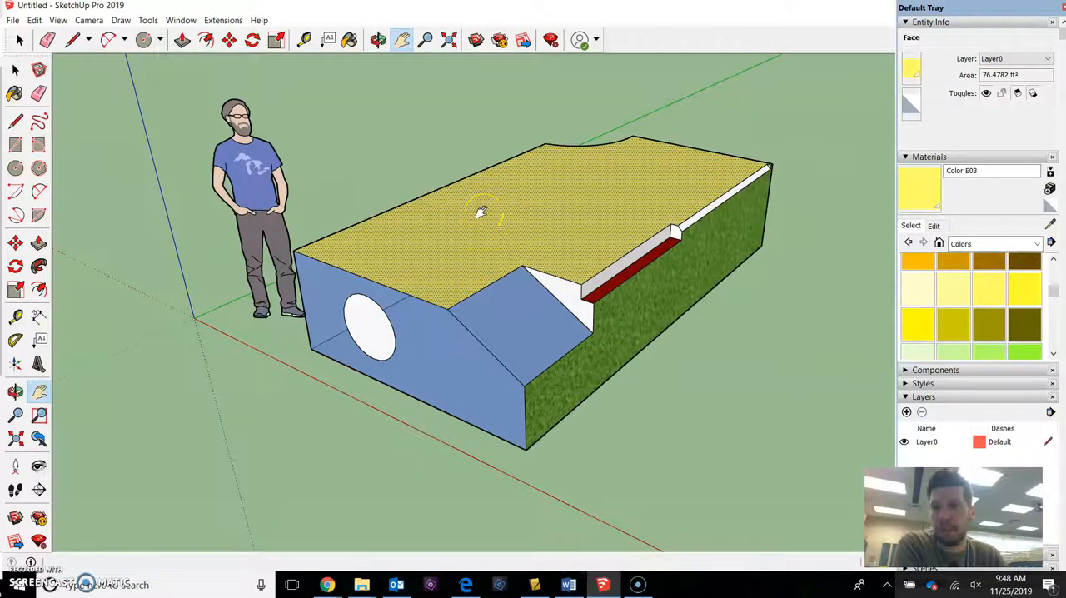
{"action": "middle_click_drag", "start_coordinate": [473, 209], "coordinate": [558, 225]}
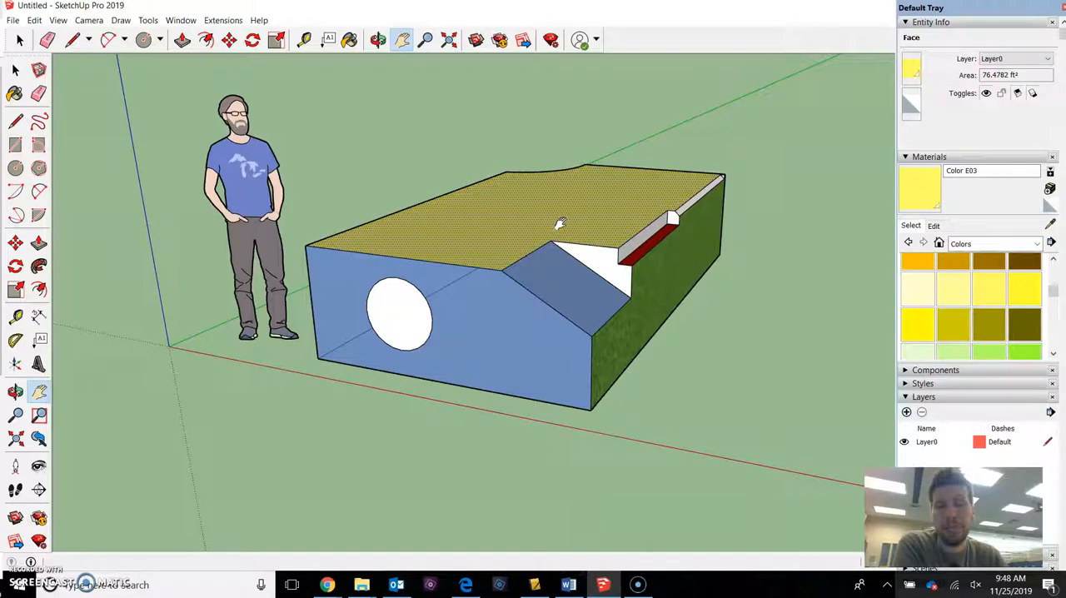
{"action": "middle_click_drag", "start_coordinate": [614, 226], "coordinate": [594, 225]}
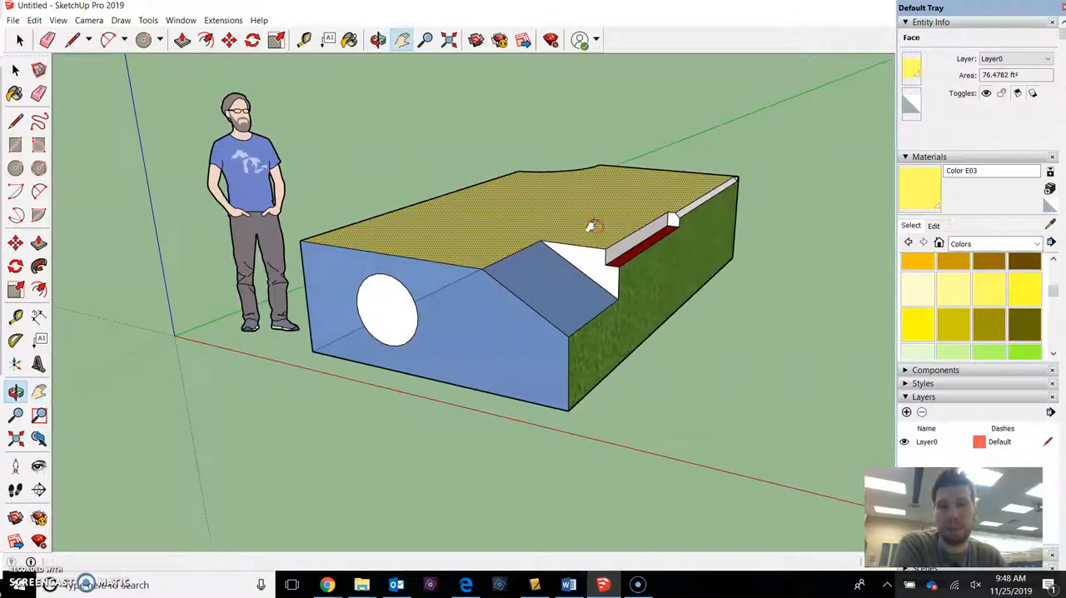